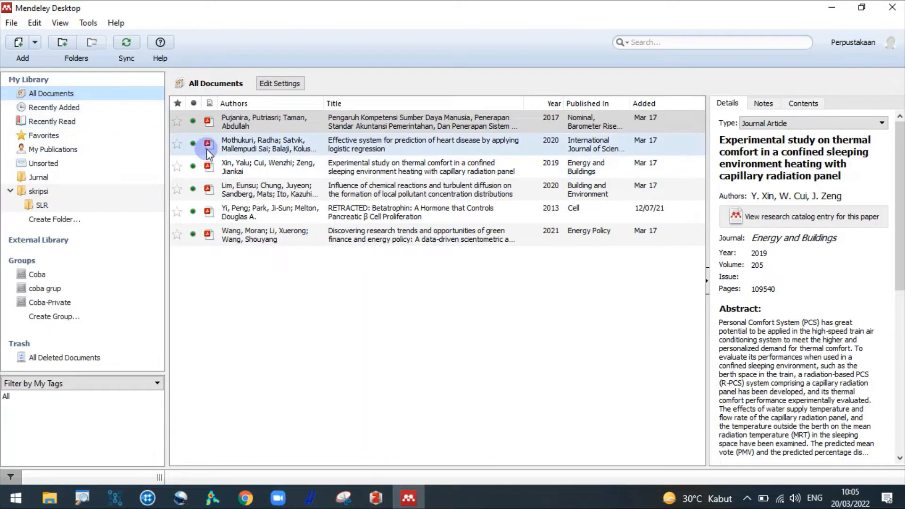
# Step: Review the documents in the Jurnal and skripsi folders and return to the list of all documents
pyautogui.click(49, 176)
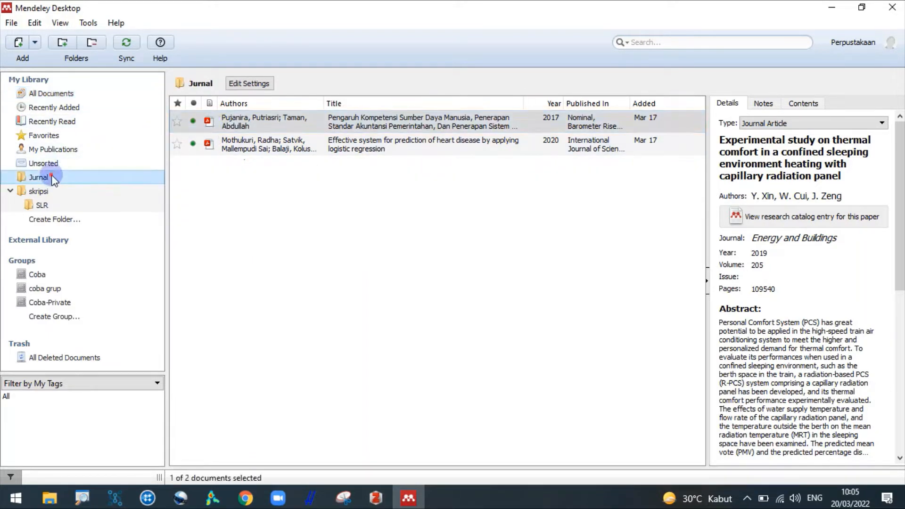
pyautogui.click(52, 190)
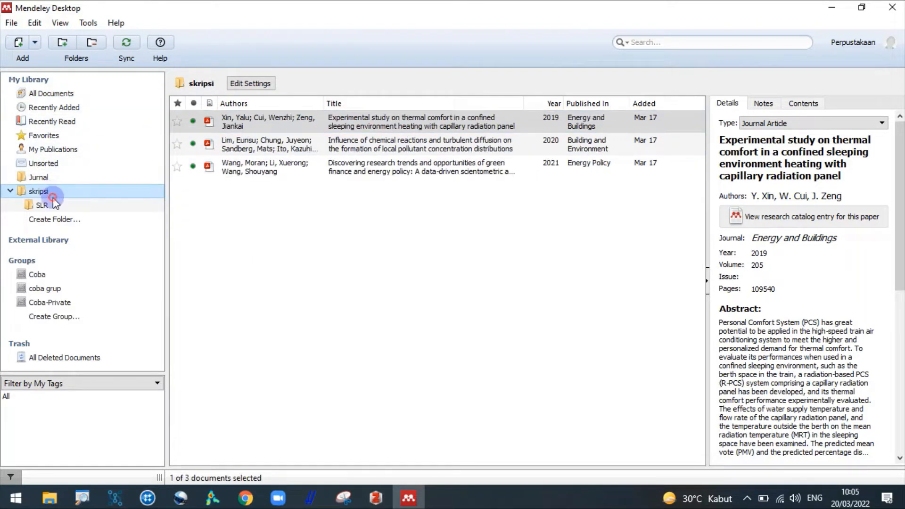
pyautogui.click(51, 177)
pyautogui.click(63, 94)
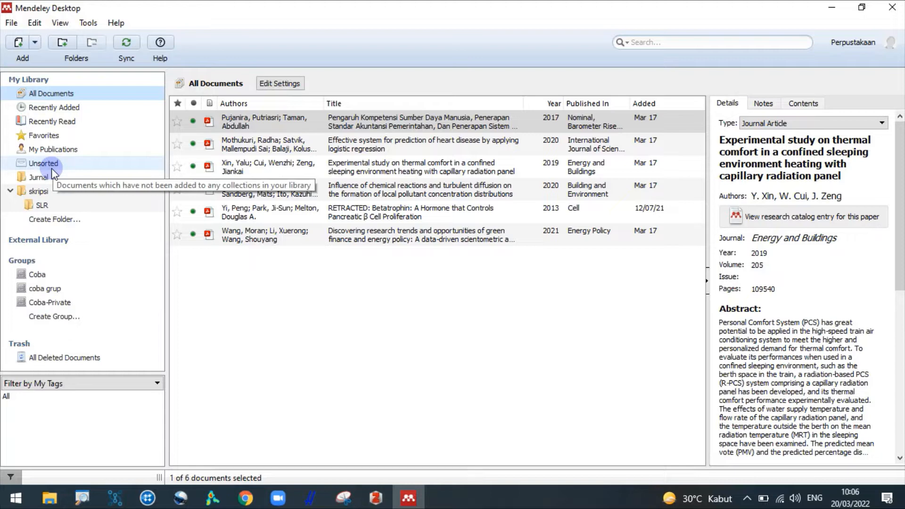
pyautogui.click(60, 94)
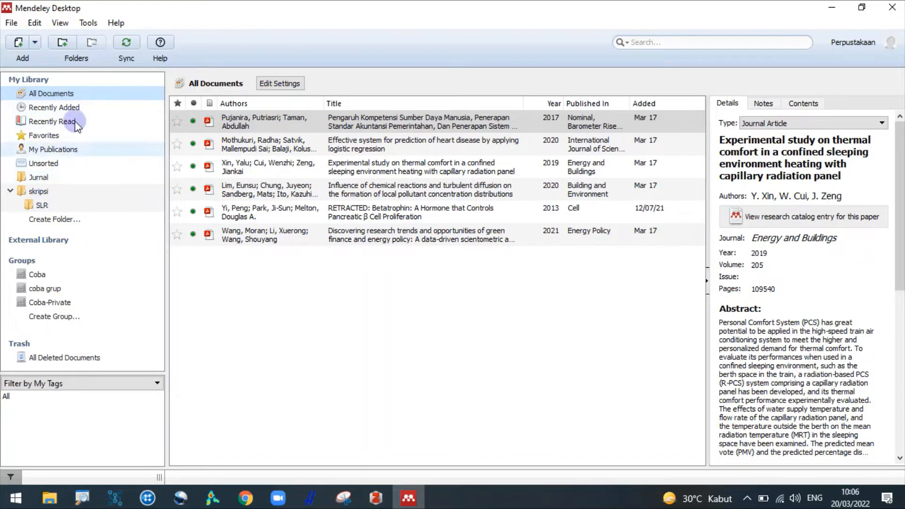
# Step: Export all documents in the library as BibTeX to all.bib in Downloads, overwriting the existing file
pyautogui.click(236, 121)
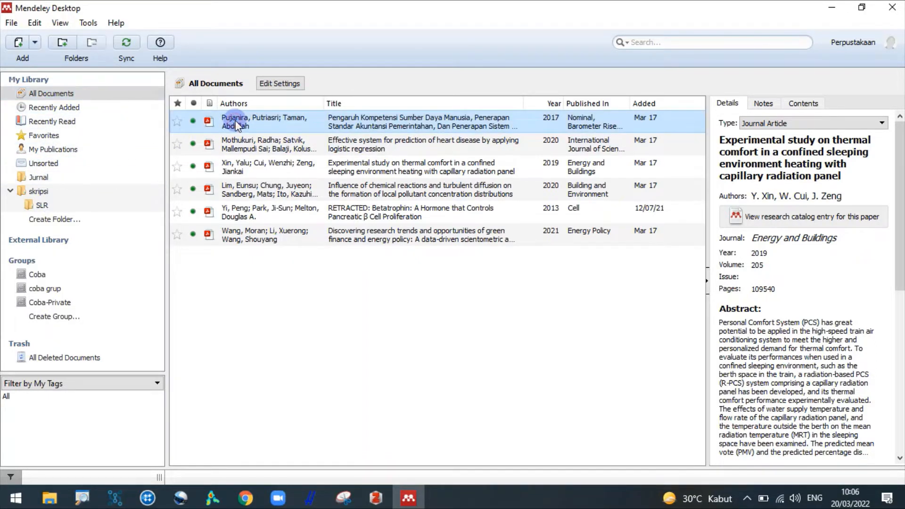
pyautogui.click(96, 93)
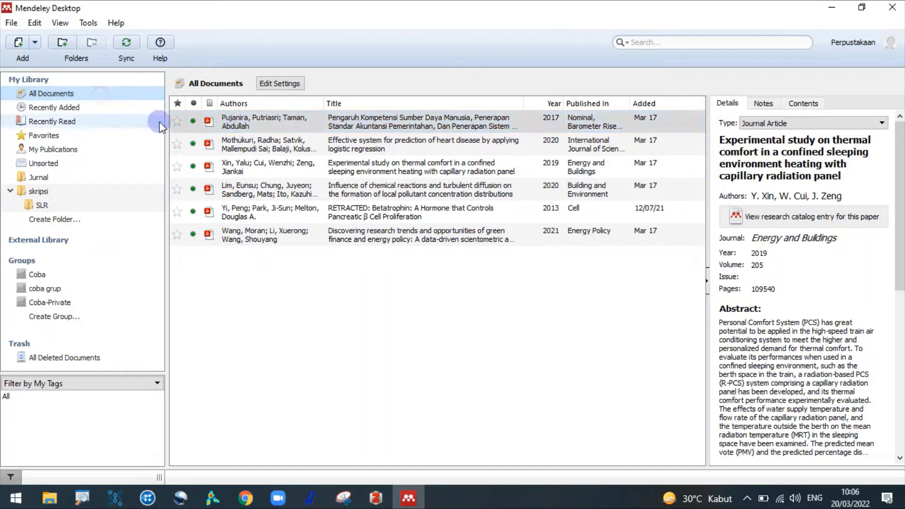
pyautogui.click(262, 128)
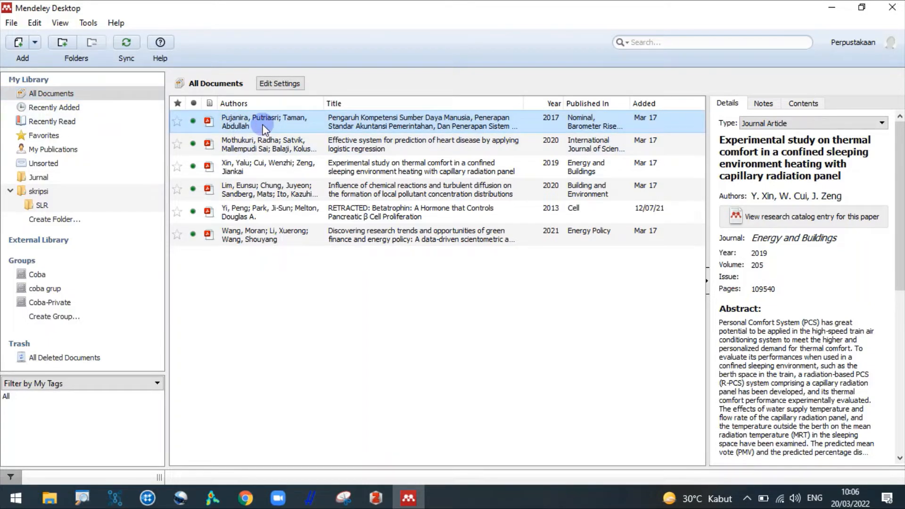
pyautogui.hotkey('ctrl', 'a')
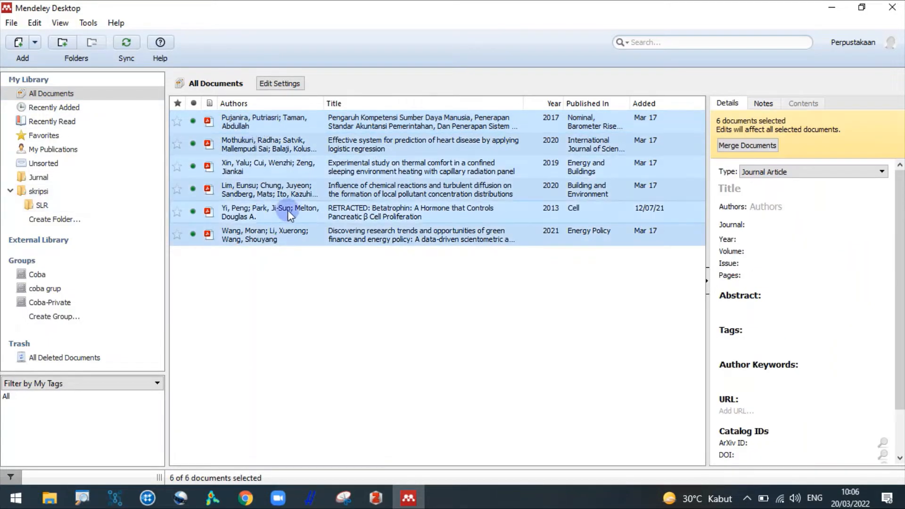
pyautogui.rightClick(268, 148)
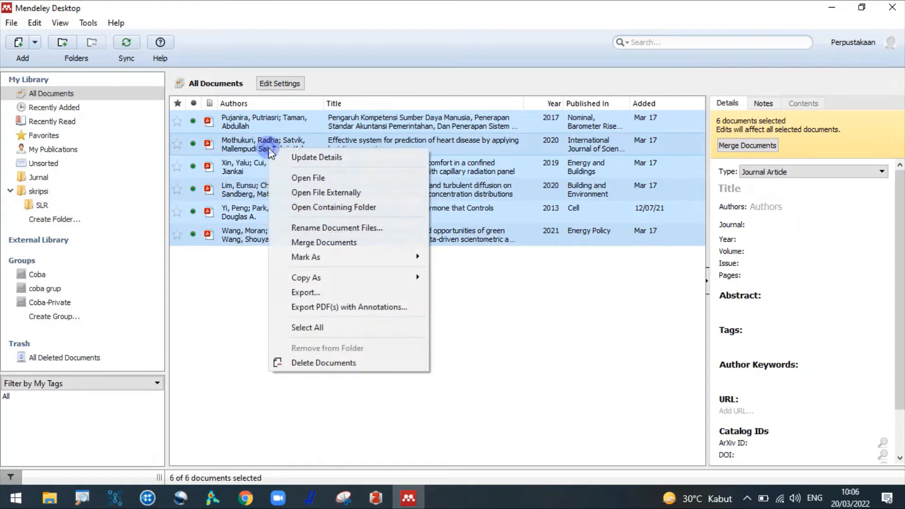
pyautogui.click(308, 292)
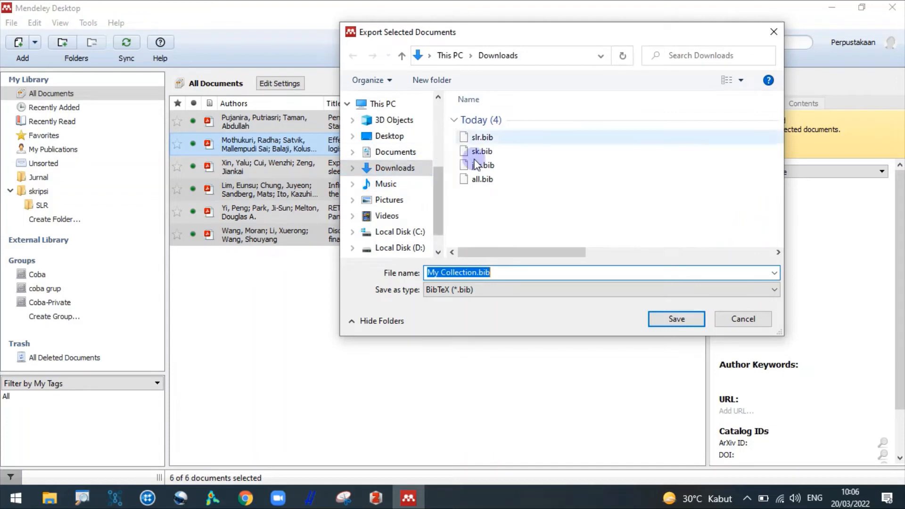
pyautogui.click(481, 180)
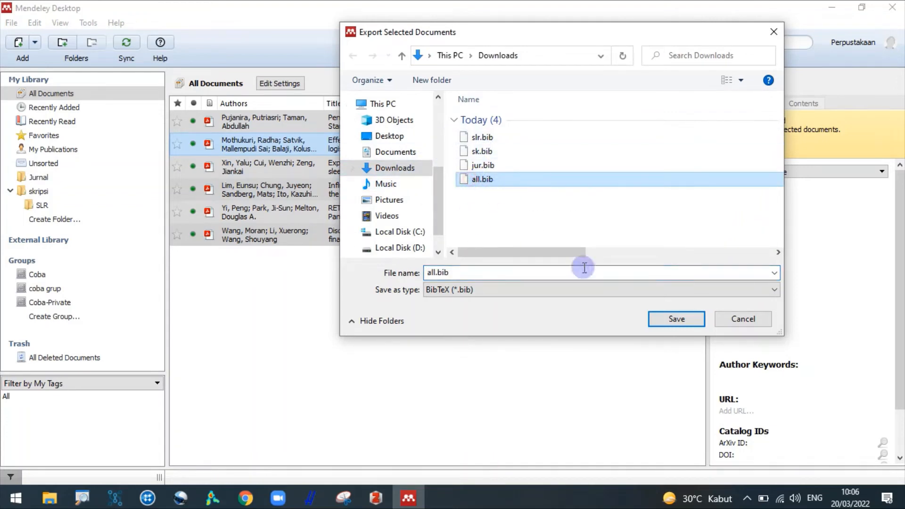
pyautogui.click(678, 319)
pyautogui.click(514, 265)
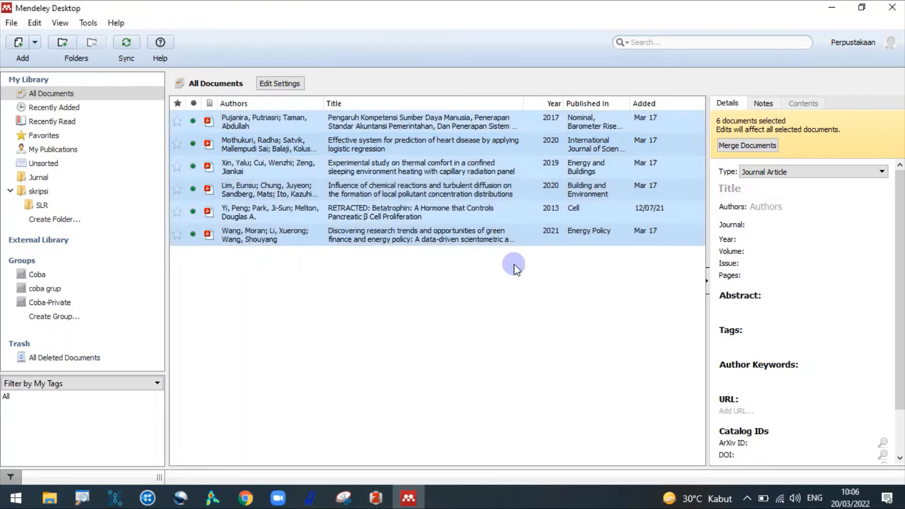
# Step: Export both documents of the Jurnal folder as BibTeX to jur.bib in Downloads, overwriting the existing file
pyautogui.click(53, 179)
pyautogui.rightClick(237, 135)
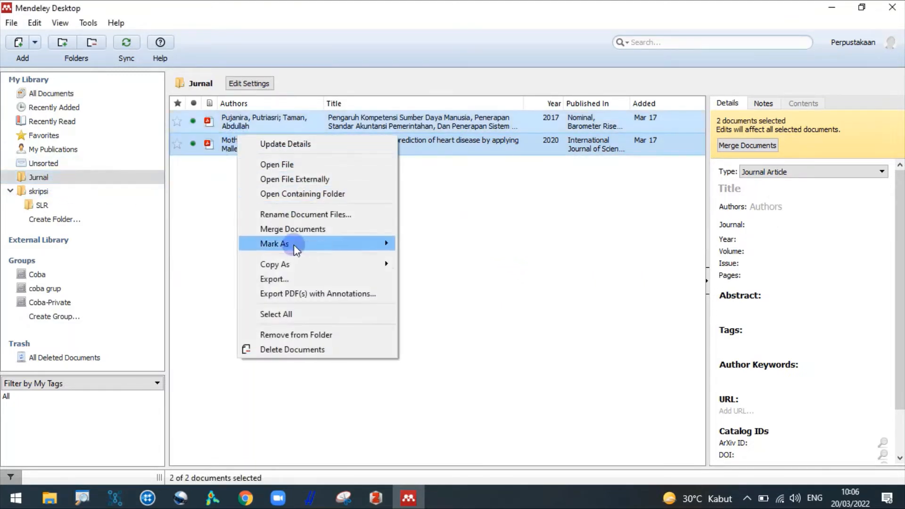
pyautogui.click(290, 282)
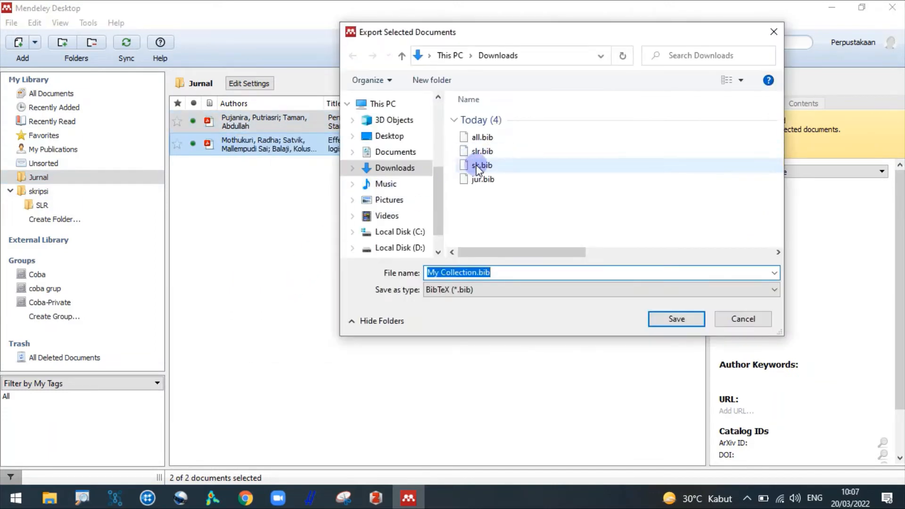
pyautogui.doubleClick(472, 185)
pyautogui.click(500, 270)
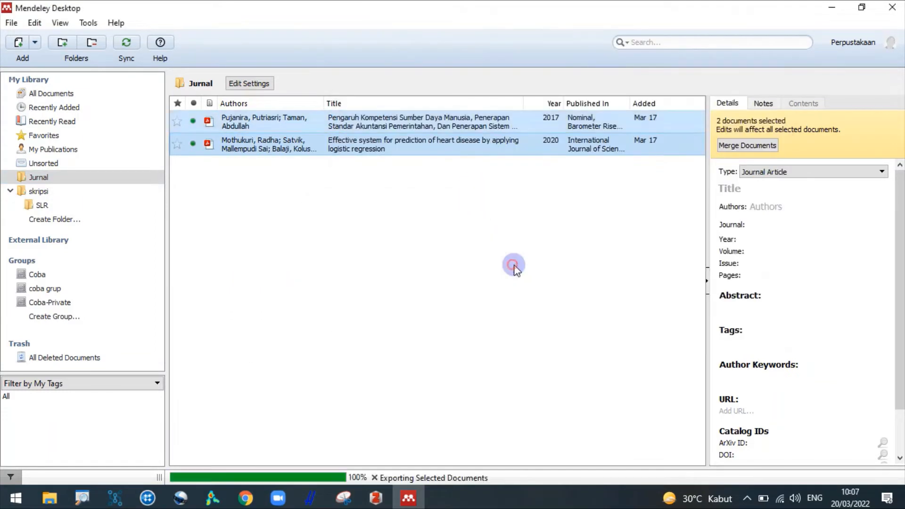
# Step: Export all documents of the skripsi folder as BibTeX to sk.bib in Downloads, overwriting the existing file
pyautogui.click(67, 192)
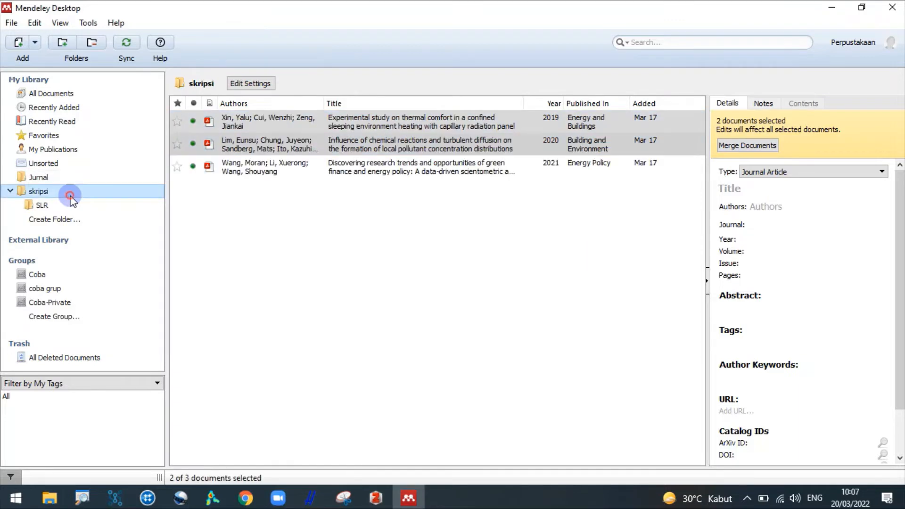
pyautogui.click(291, 174)
pyautogui.hotkey('ctrl', 'a')
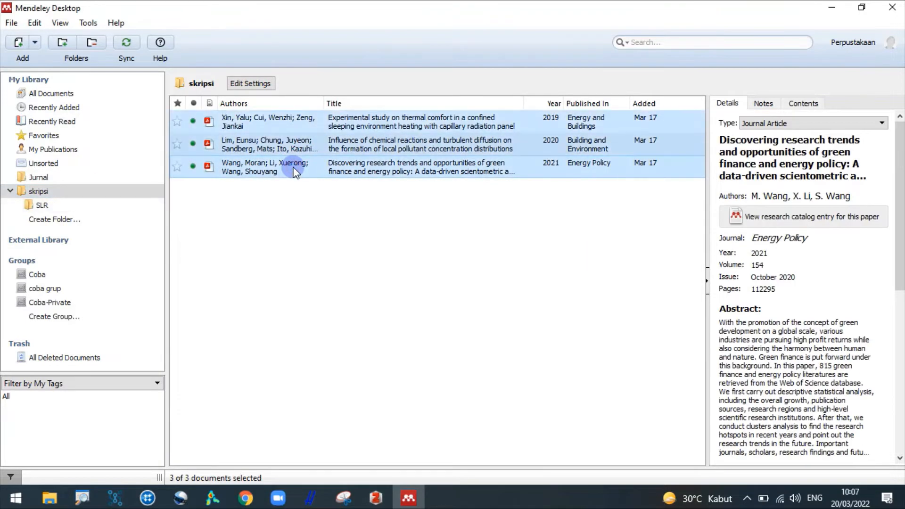
pyautogui.rightClick(296, 151)
pyautogui.click(352, 295)
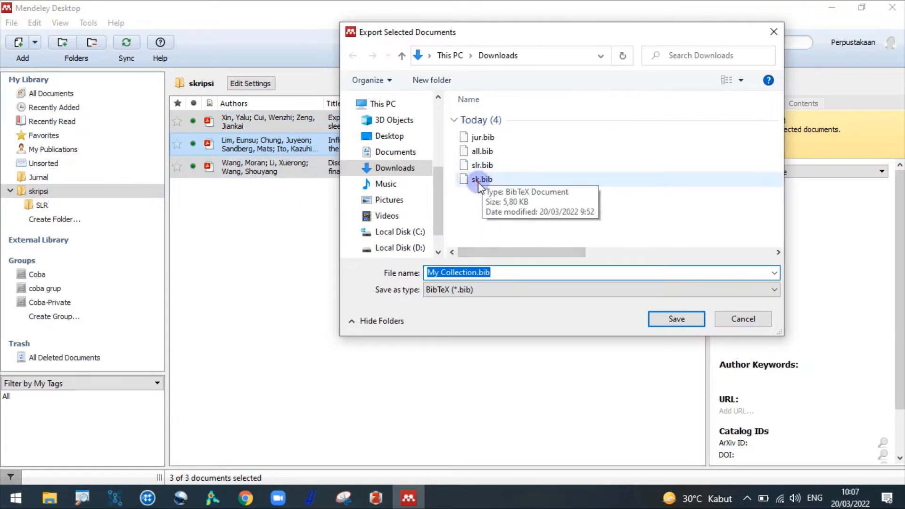
pyautogui.doubleClick(478, 182)
pyautogui.click(528, 266)
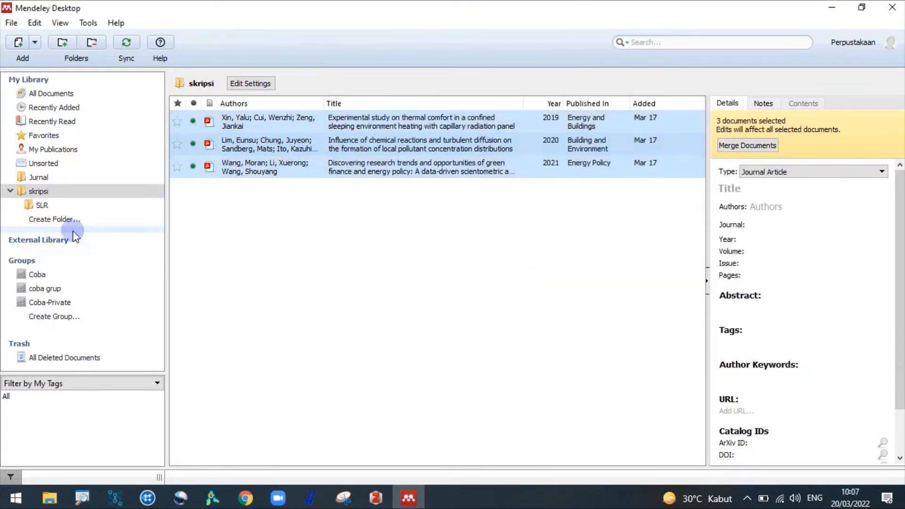
# Step: Export the documents of the SLR subfolder as BibTeX under the file name slr, overwriting the existing file
pyautogui.click(49, 207)
pyautogui.rightClick(241, 147)
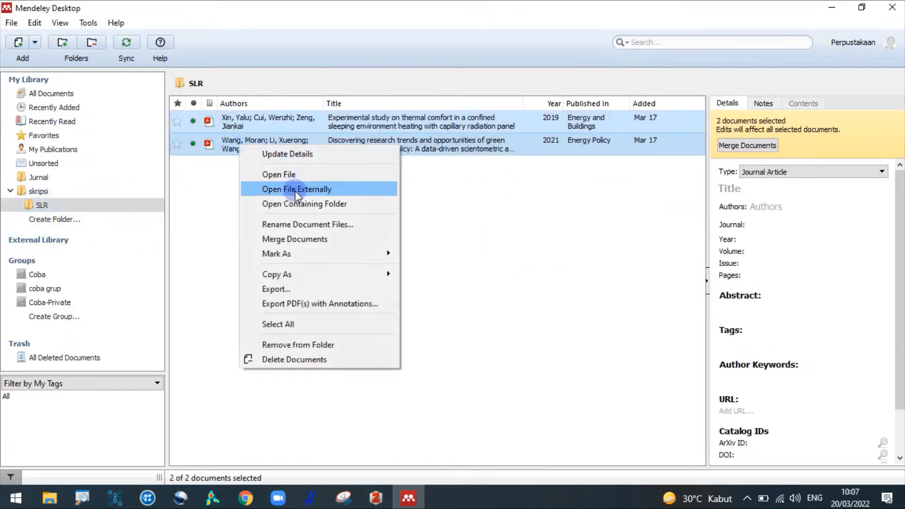
pyautogui.click(283, 289)
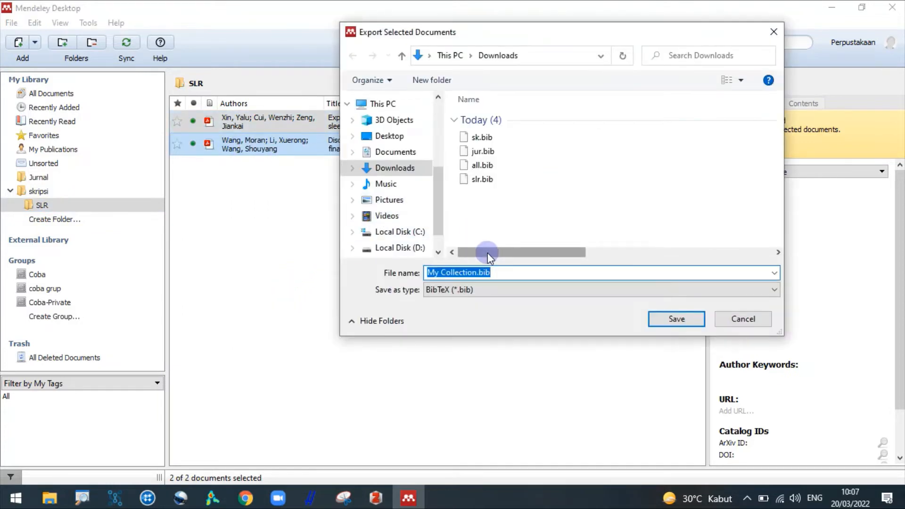
pyautogui.write('slr')
pyautogui.press('Return')
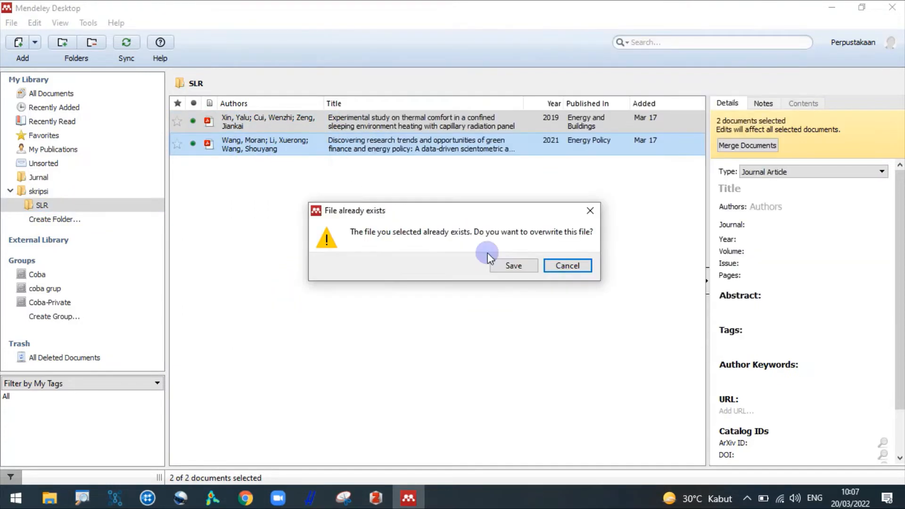
pyautogui.click(511, 264)
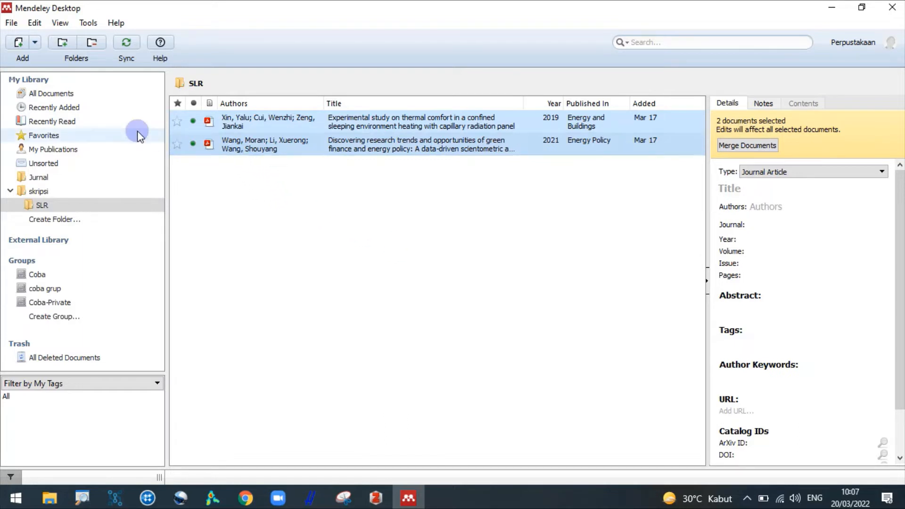
# Step: From all documents, open the folder containing the PDF of the 2019 thermal comfort article, inspect it and close it
pyautogui.click(87, 94)
pyautogui.rightClick(228, 142)
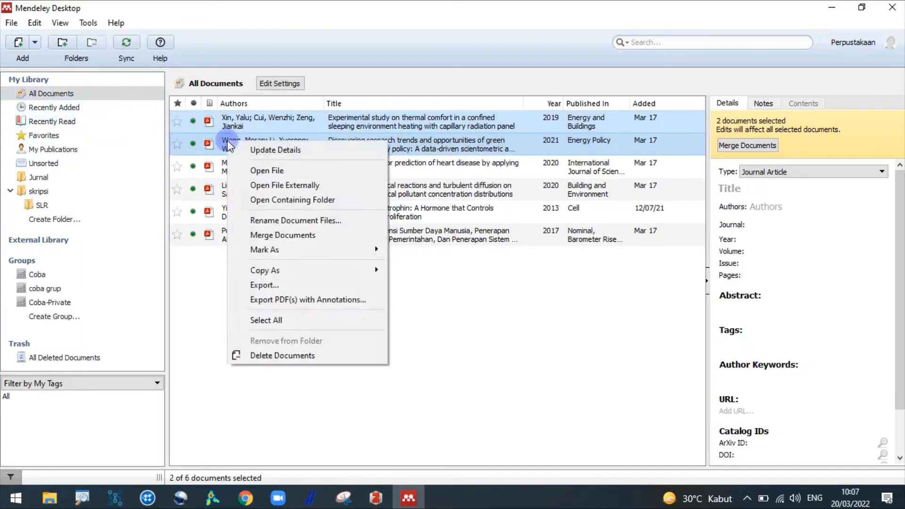
pyautogui.click(242, 122)
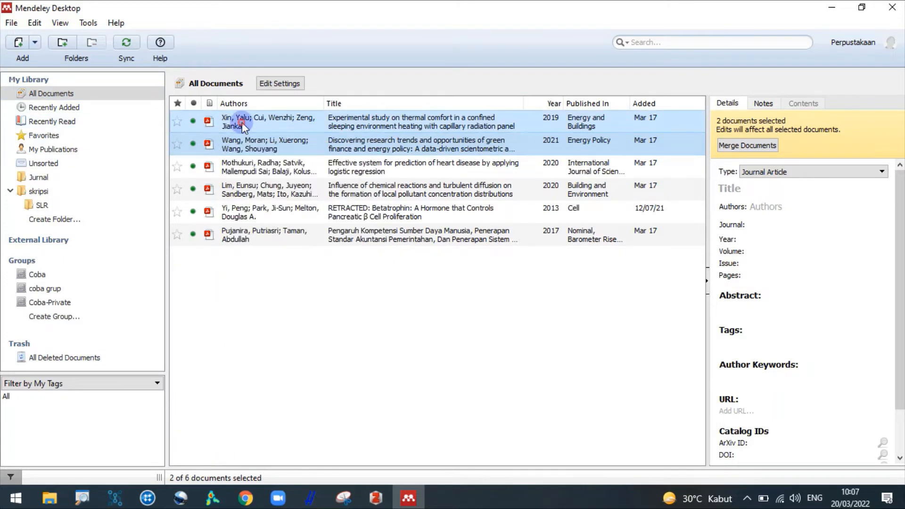
pyautogui.click(242, 123)
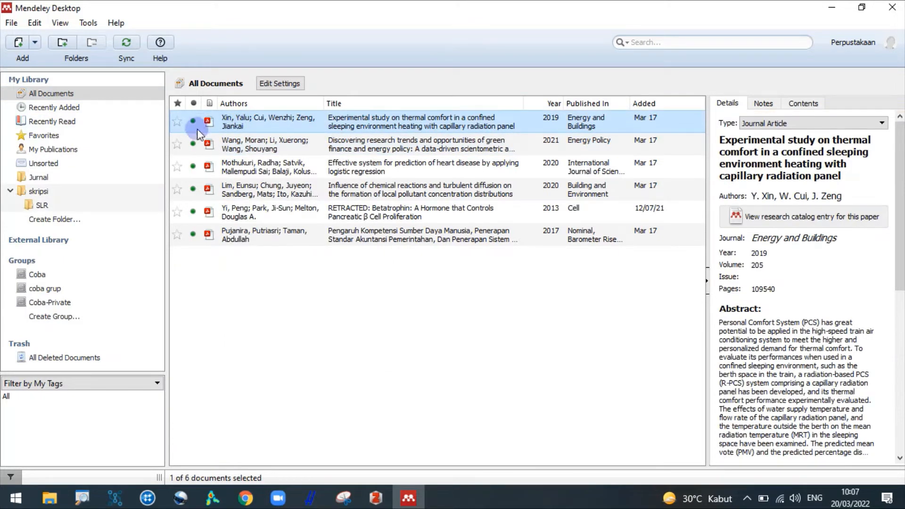
pyautogui.rightClick(250, 130)
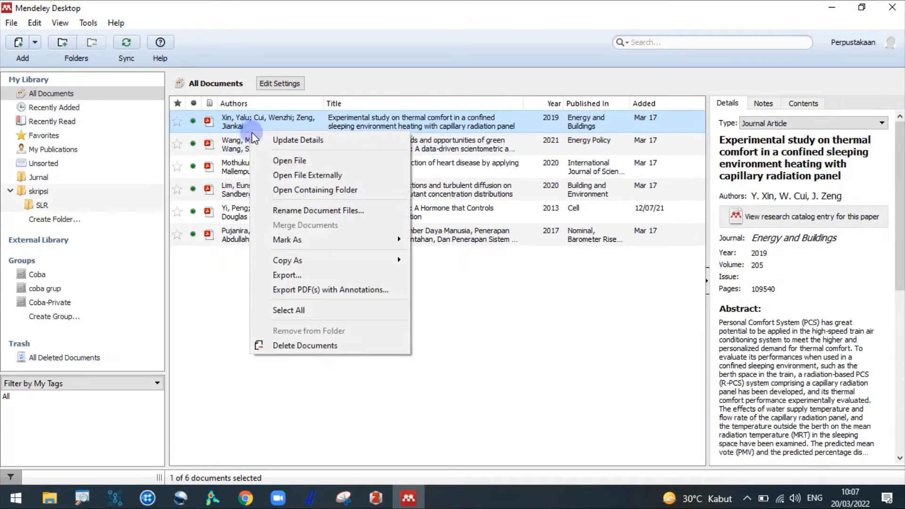
pyautogui.click(286, 190)
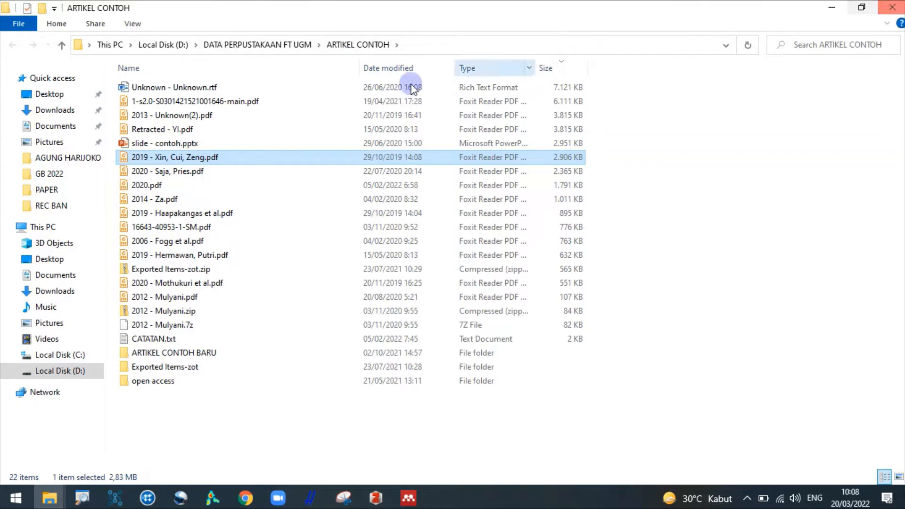
pyautogui.click(894, 6)
# Step: Compare the Zotero library with Mendeley's full document list and folder structure
pyautogui.click(237, 168)
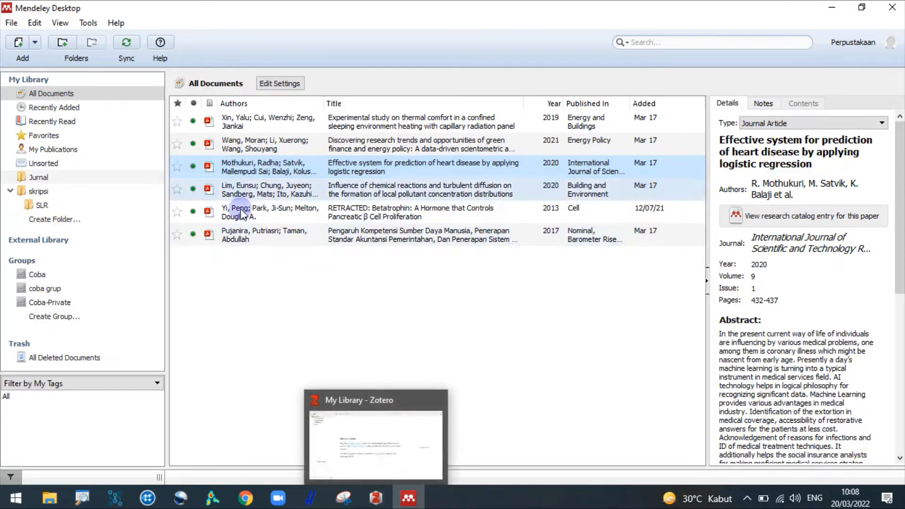
pyautogui.click(376, 498)
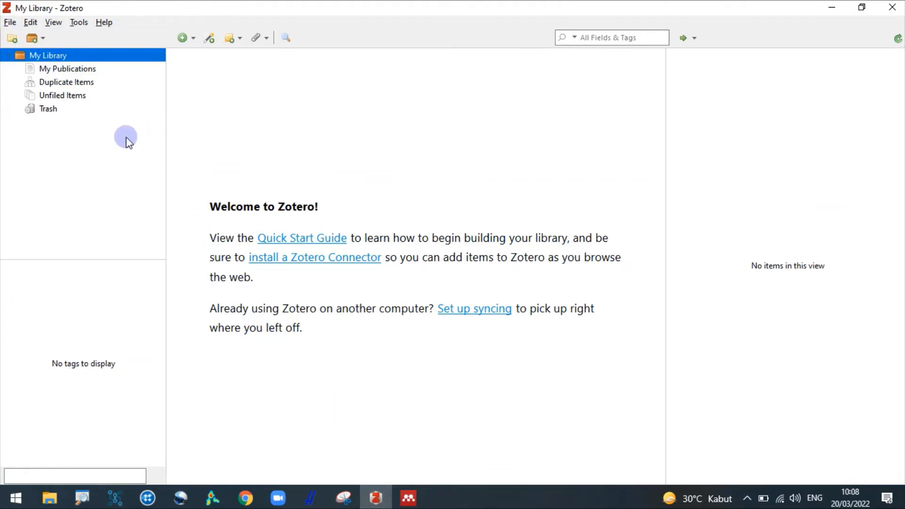
pyautogui.click(408, 499)
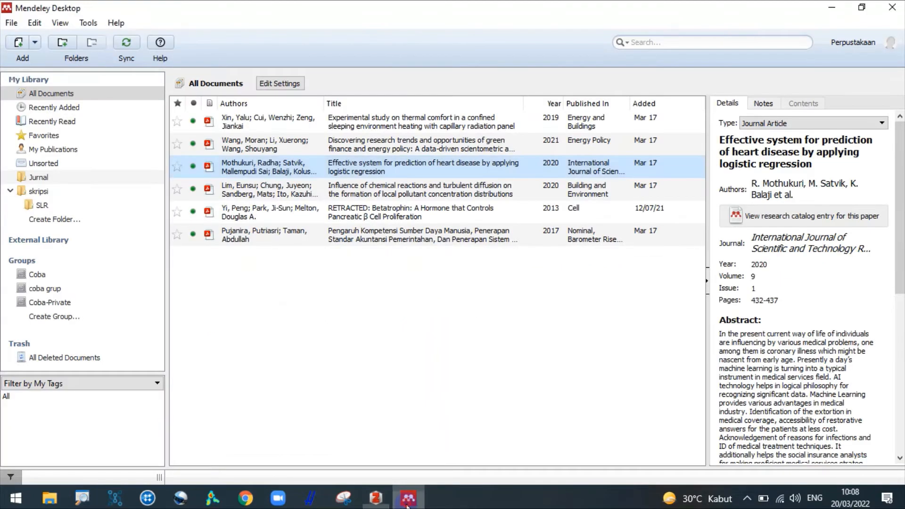
pyautogui.click(35, 98)
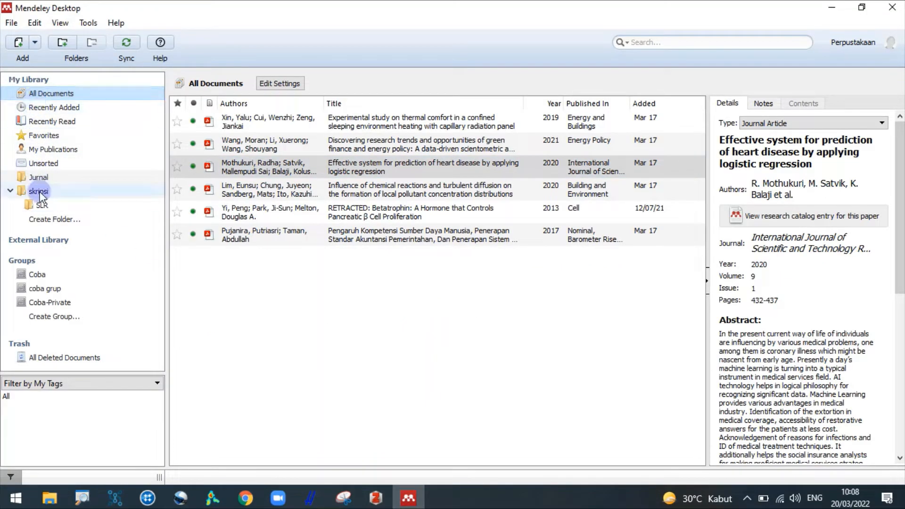
pyautogui.click(376, 499)
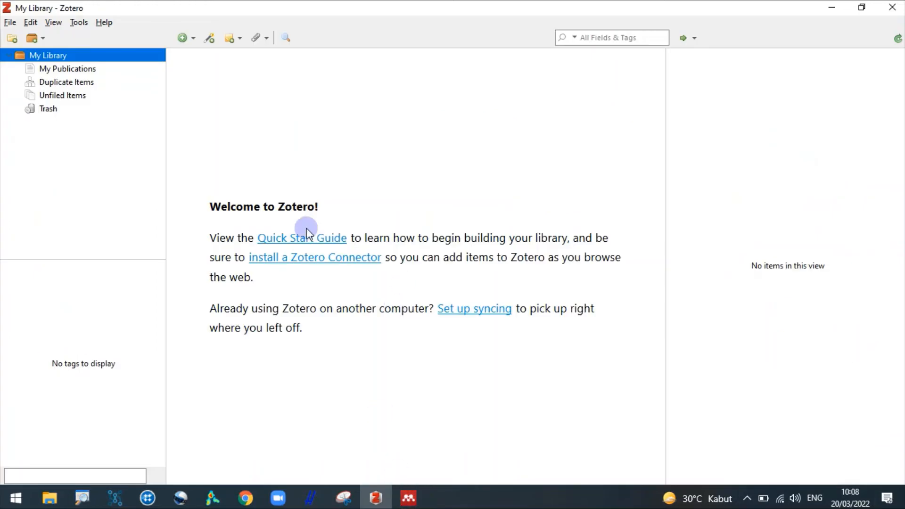
pyautogui.click(9, 22)
pyautogui.click(28, 103)
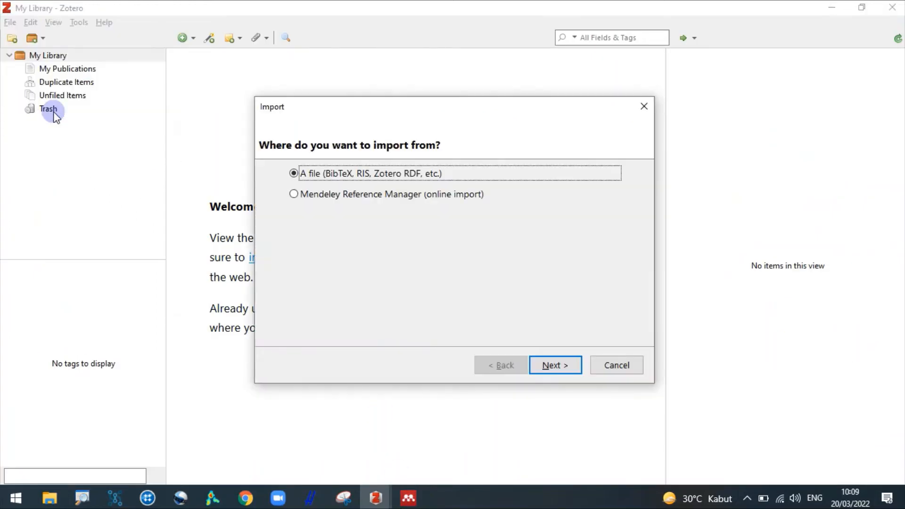
pyautogui.click(351, 195)
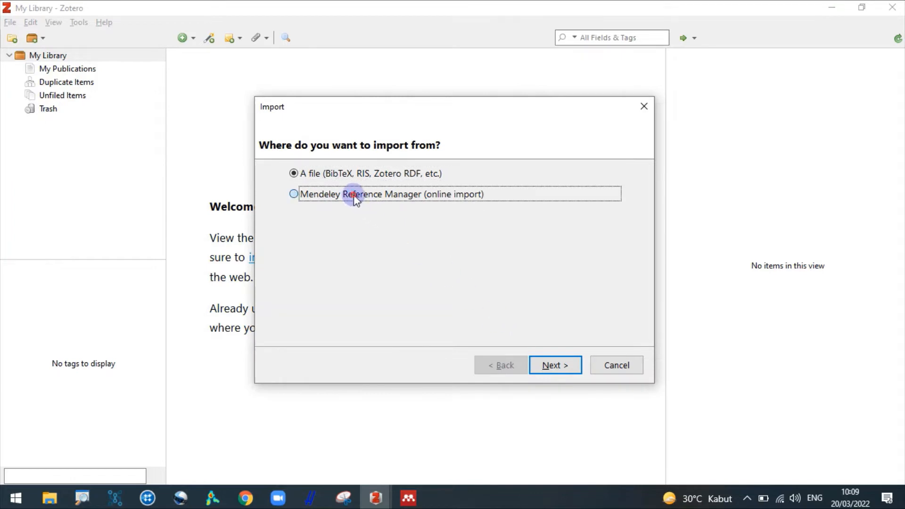
pyautogui.click(348, 174)
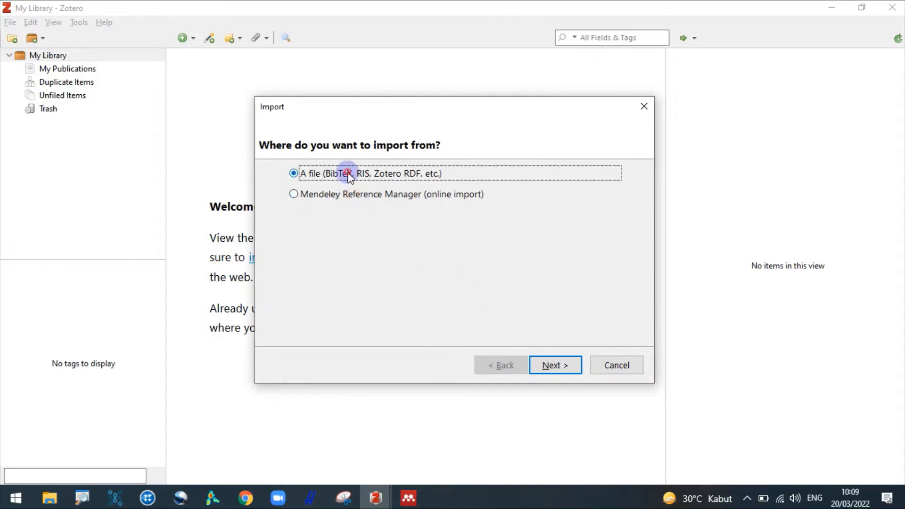
pyautogui.click(328, 195)
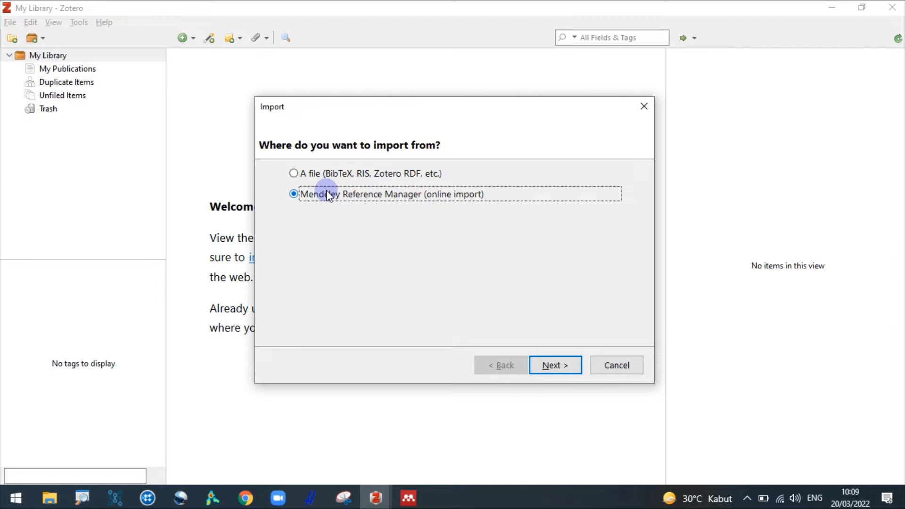
pyautogui.click(321, 173)
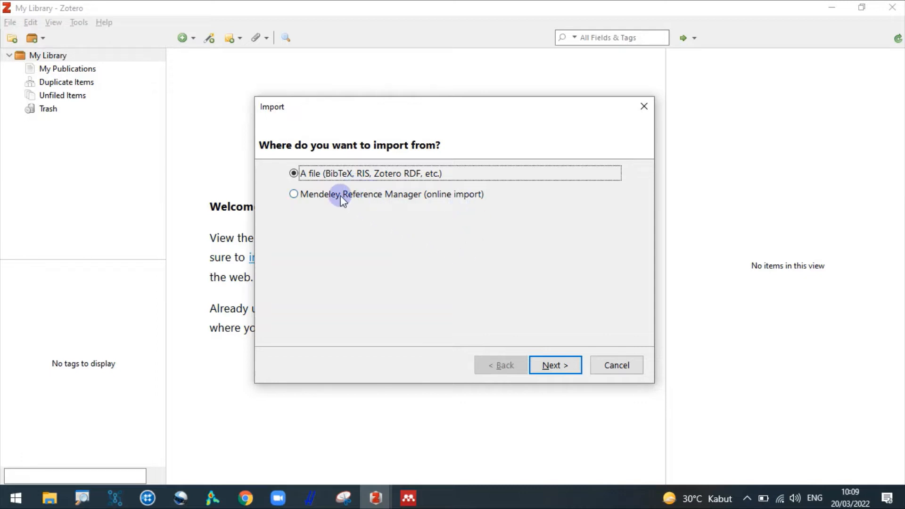
pyautogui.click(566, 368)
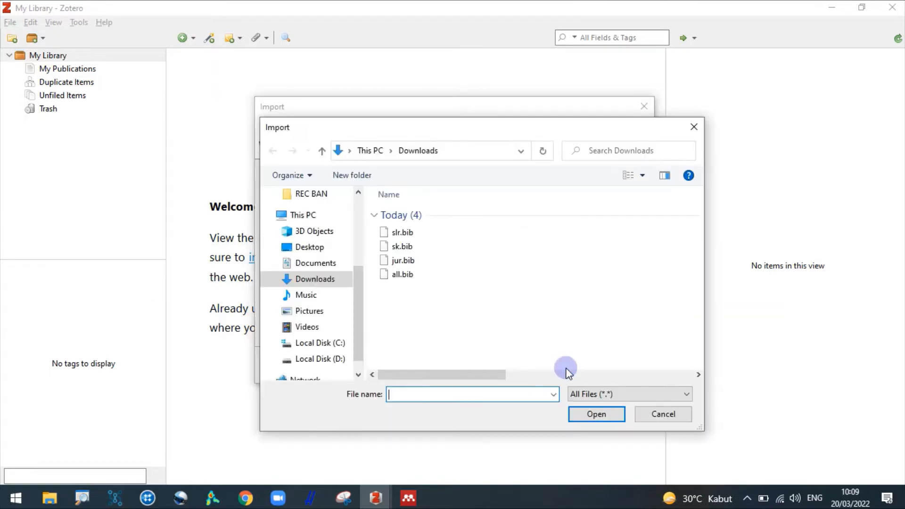
pyautogui.click(403, 275)
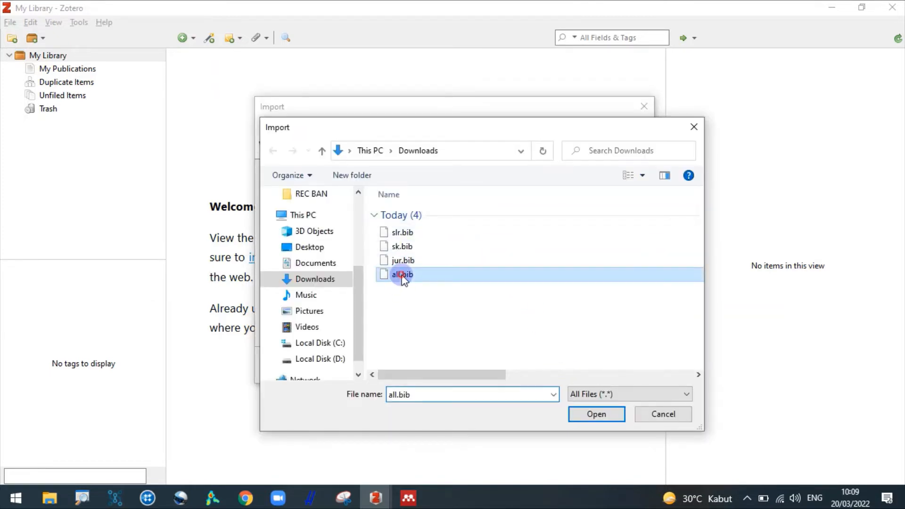
pyautogui.click(590, 414)
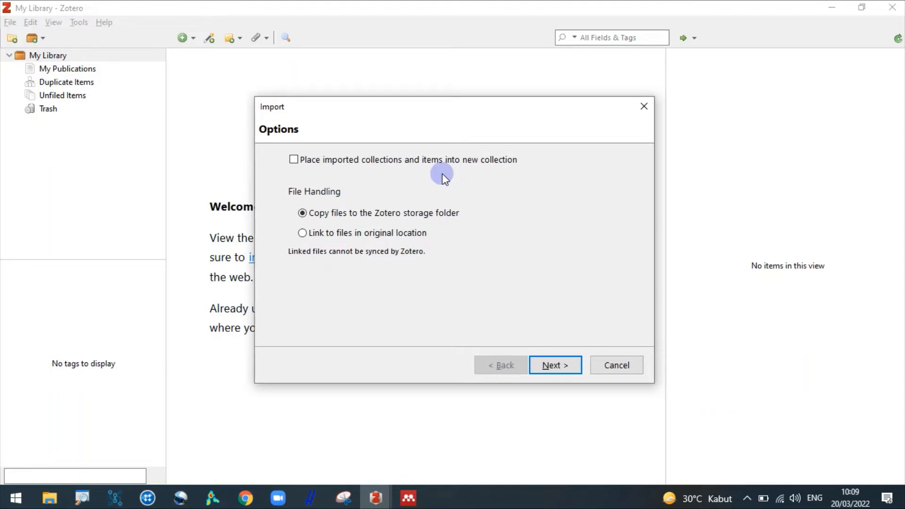
pyautogui.click(407, 499)
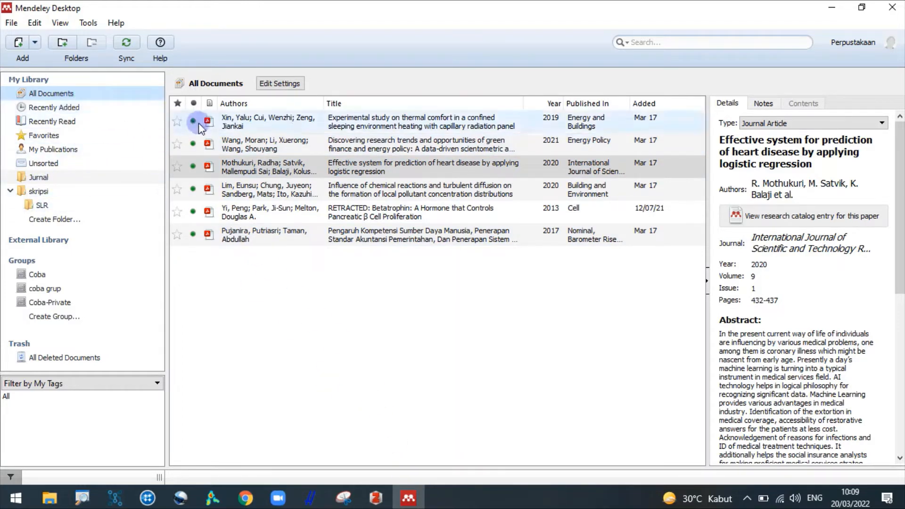
pyautogui.click(376, 498)
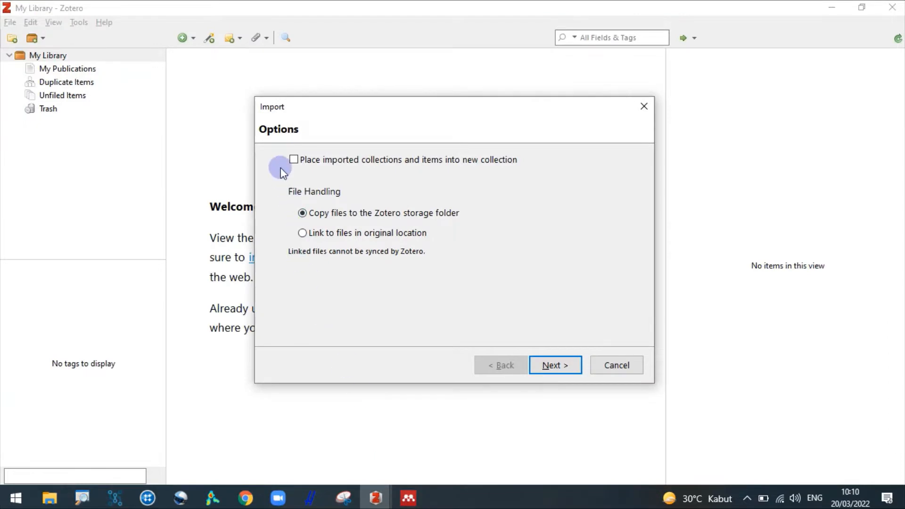
pyautogui.click(293, 160)
pyautogui.click(294, 159)
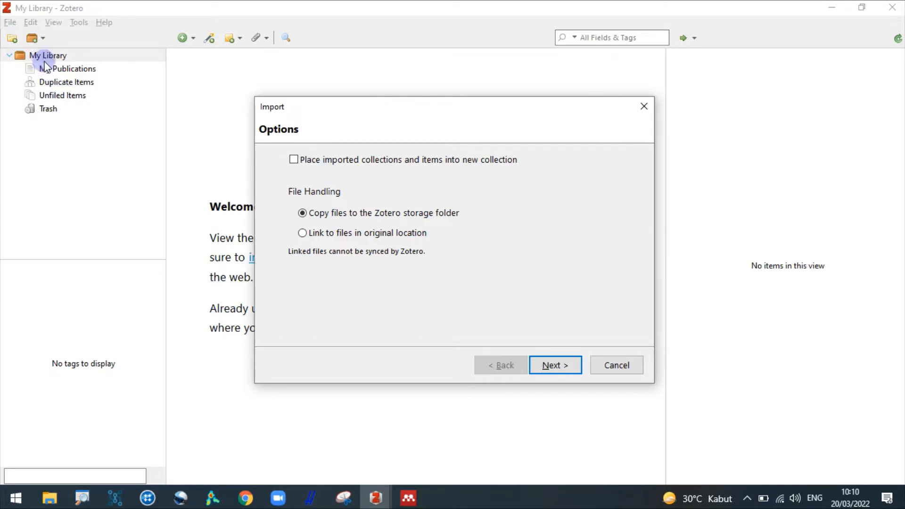
pyautogui.click(408, 498)
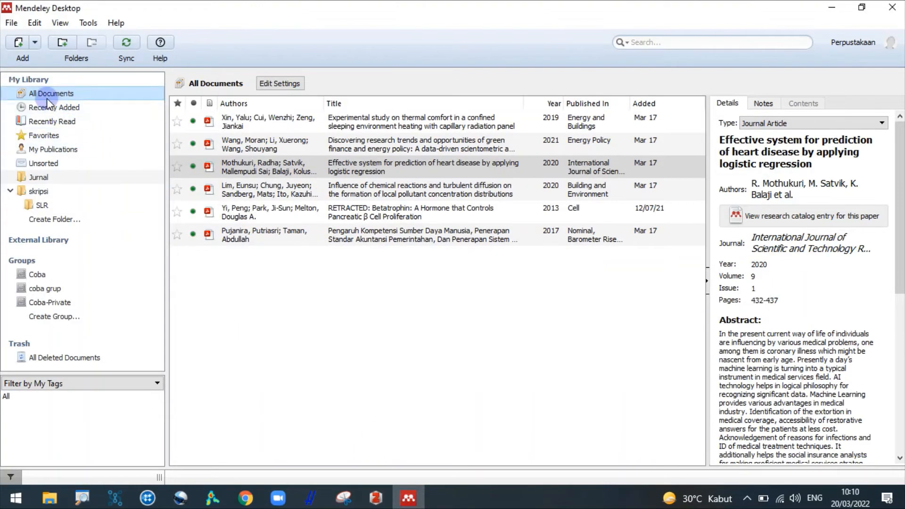
pyautogui.click(376, 498)
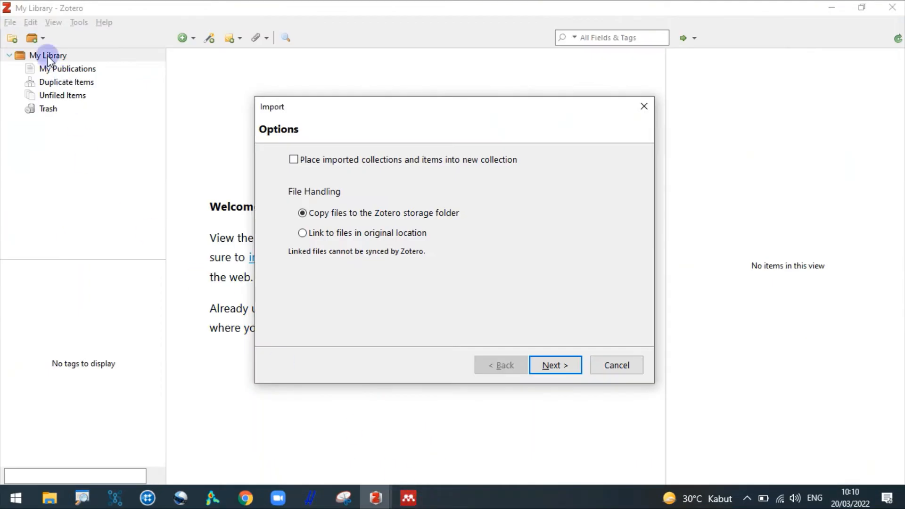
pyautogui.click(312, 232)
pyautogui.click(335, 212)
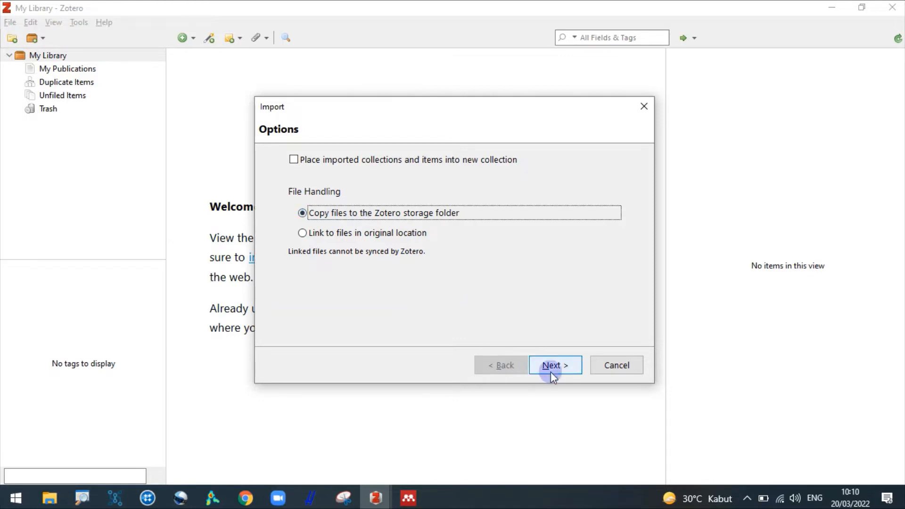
pyautogui.click(605, 367)
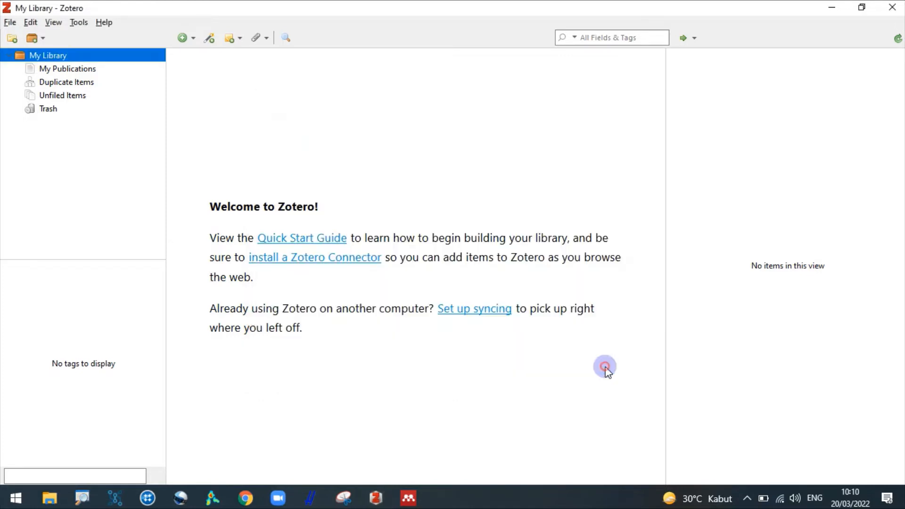
# Step: Check the linked attachment base directory and data directory location in Zotero's advanced preferences and leave without changes
pyautogui.click(31, 23)
pyautogui.click(50, 187)
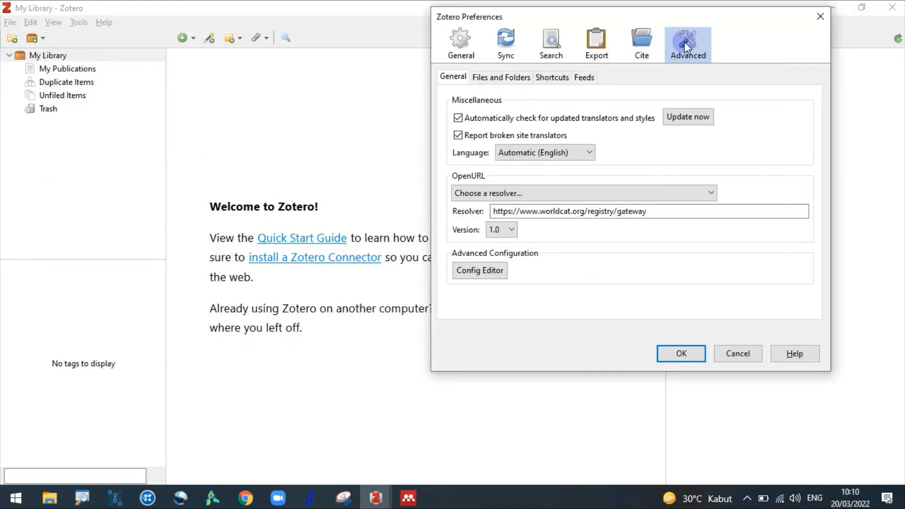
pyautogui.click(485, 79)
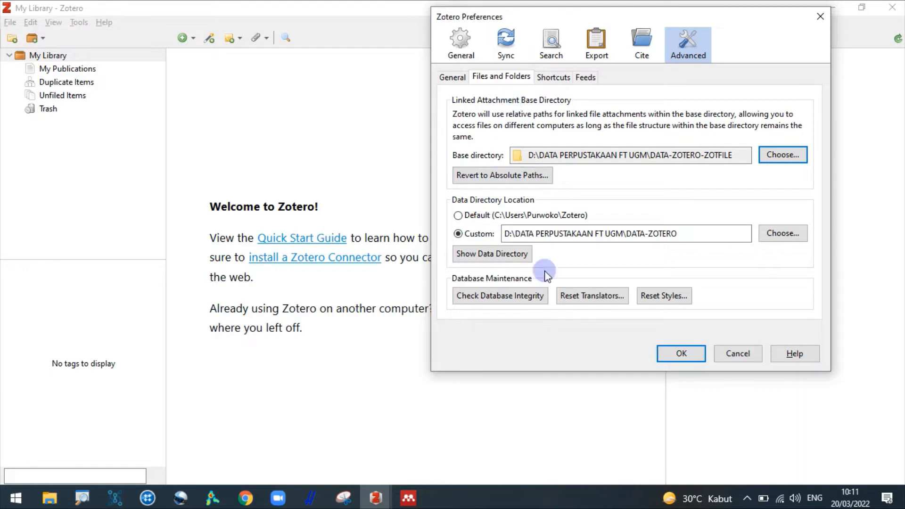
pyautogui.click(720, 360)
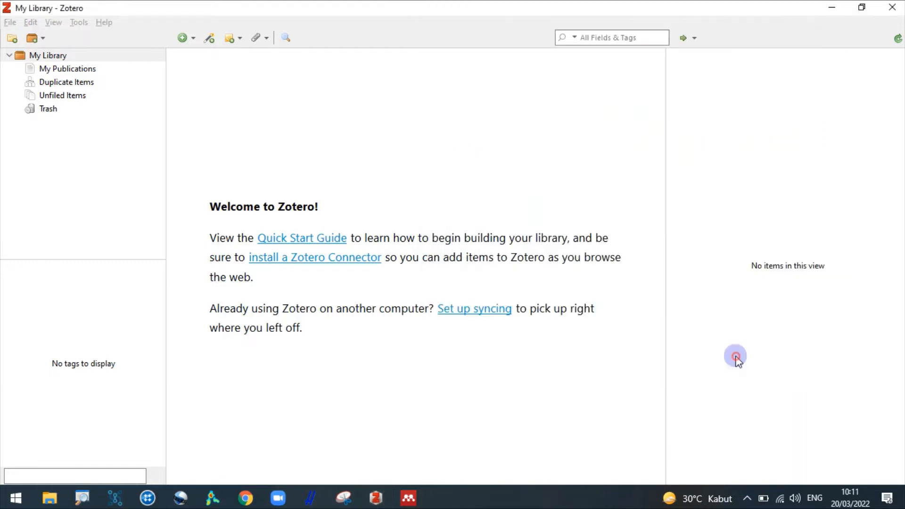
# Step: Start a file import in Zotero and choose all.bib from Downloads as the source
pyautogui.click(10, 22)
pyautogui.click(40, 104)
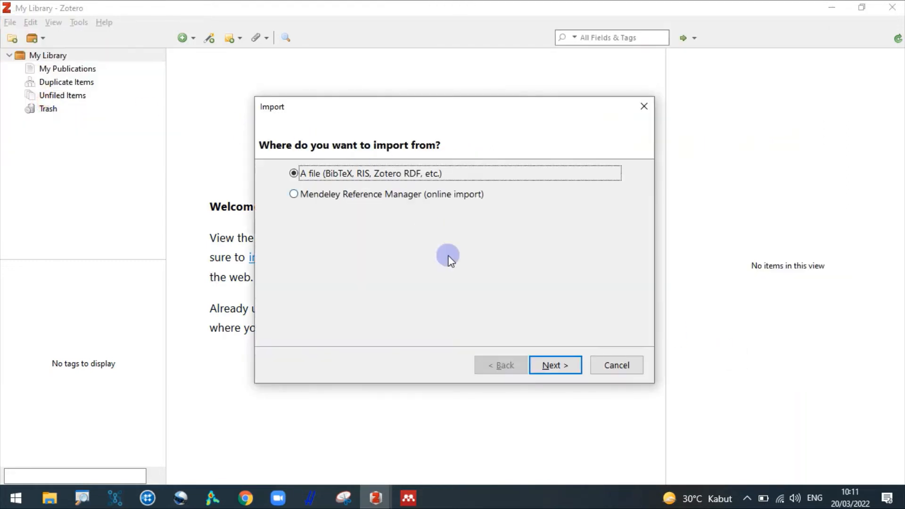
pyautogui.click(559, 372)
pyautogui.click(418, 275)
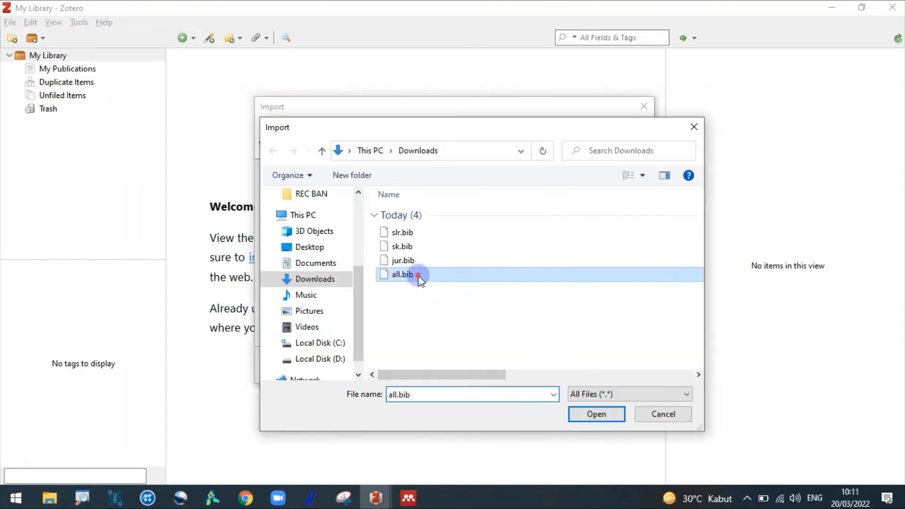
pyautogui.click(599, 414)
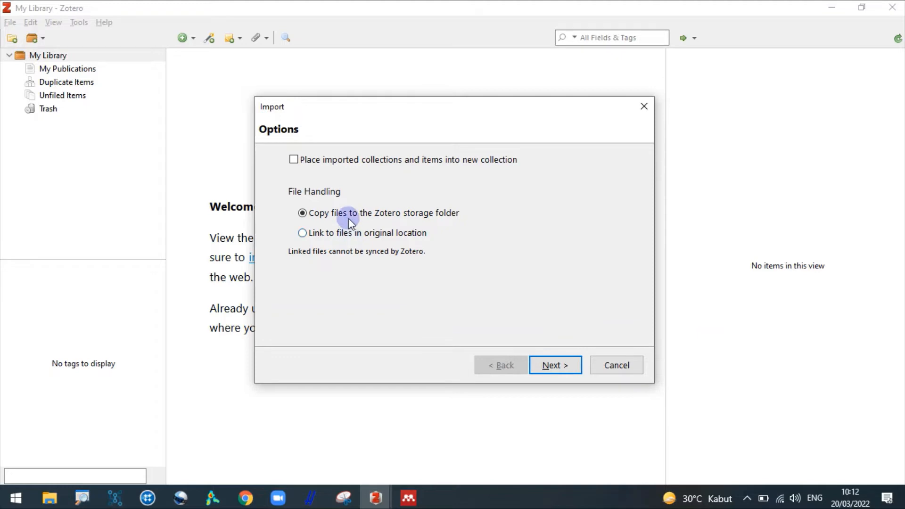
# Step: Set the import to copy files to the Zotero storage folder, without a new collection, and complete it
pyautogui.click(330, 232)
pyautogui.click(339, 212)
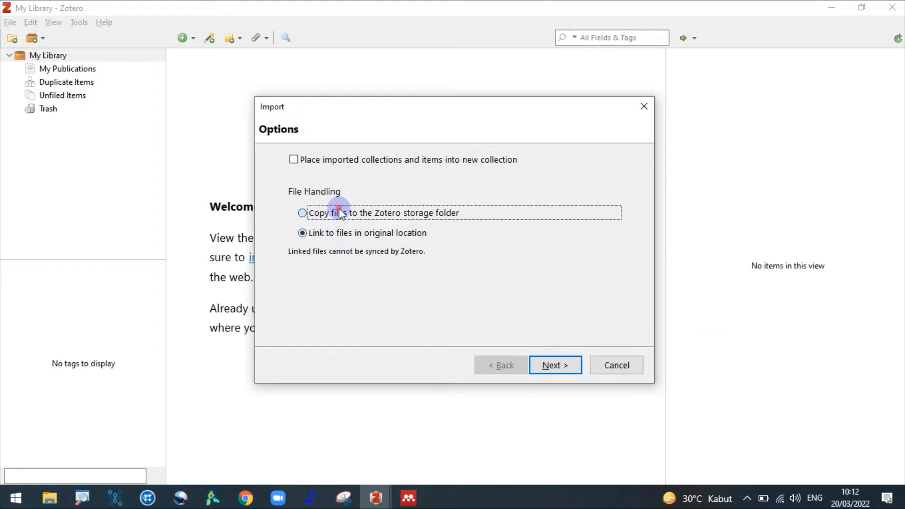
pyautogui.click(328, 233)
pyautogui.click(324, 213)
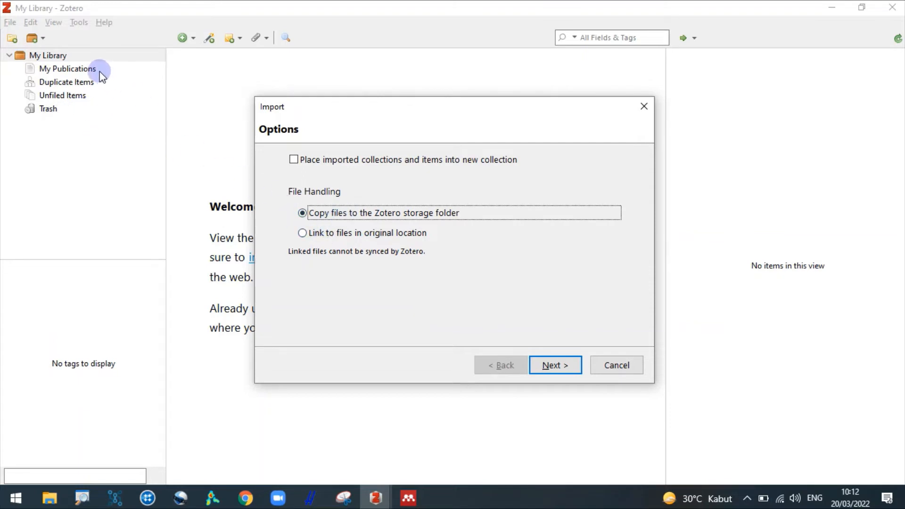
pyautogui.click(303, 232)
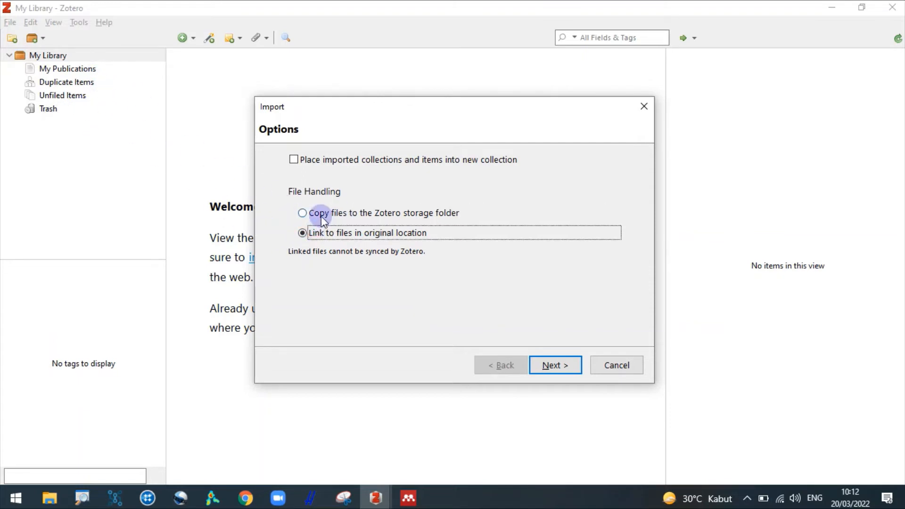
pyautogui.click(322, 218)
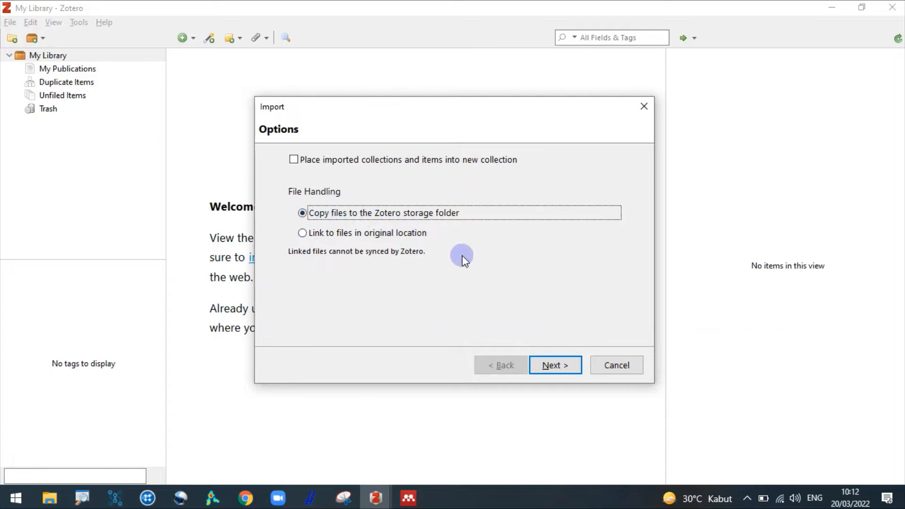
pyautogui.click(554, 367)
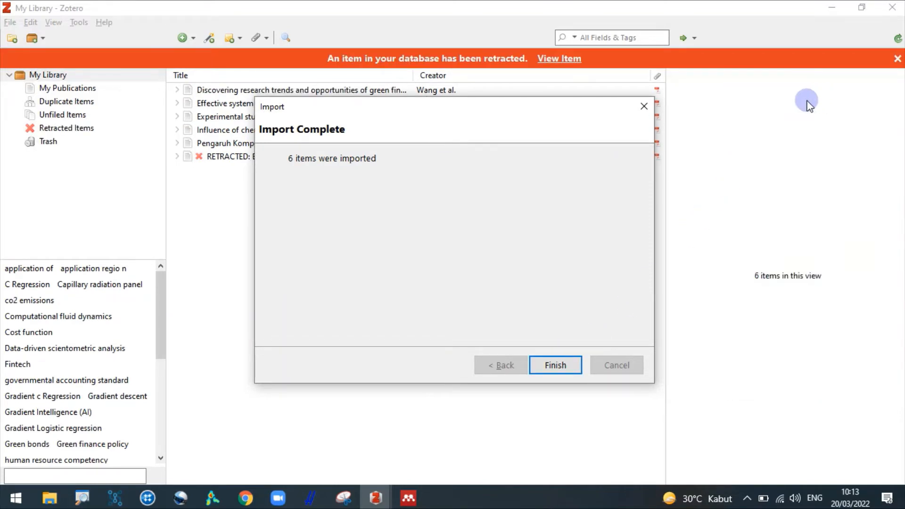
pyautogui.click(556, 366)
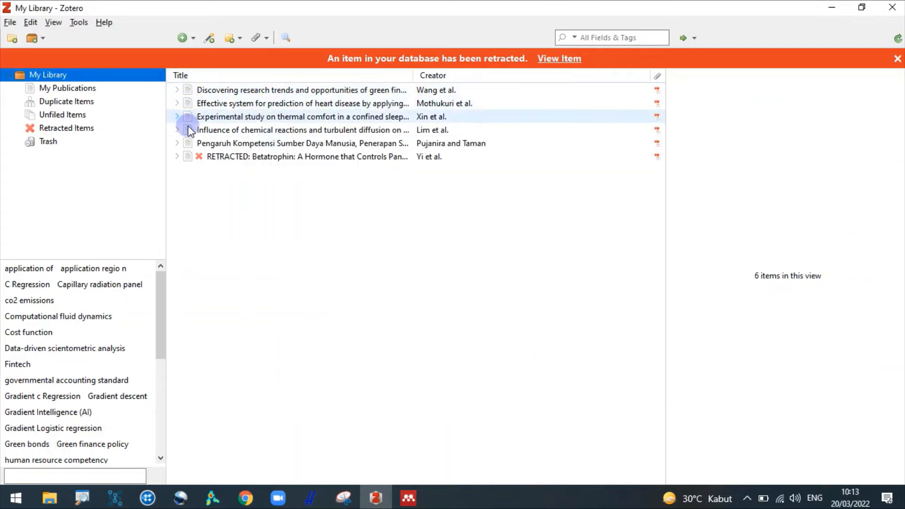
# Step: Compare the imported Zotero items with Mendeley's full document list and view the documents in Mendeley's Jurnal folder
pyautogui.click(408, 498)
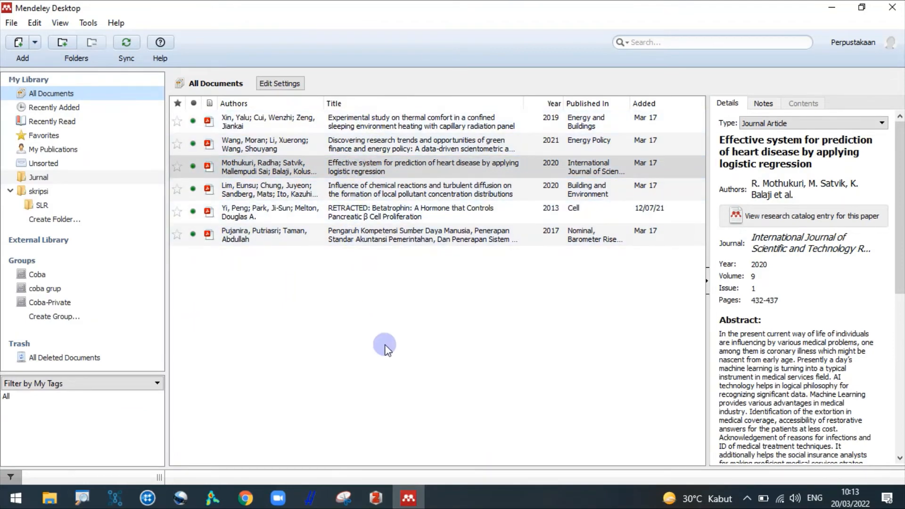
pyautogui.click(404, 496)
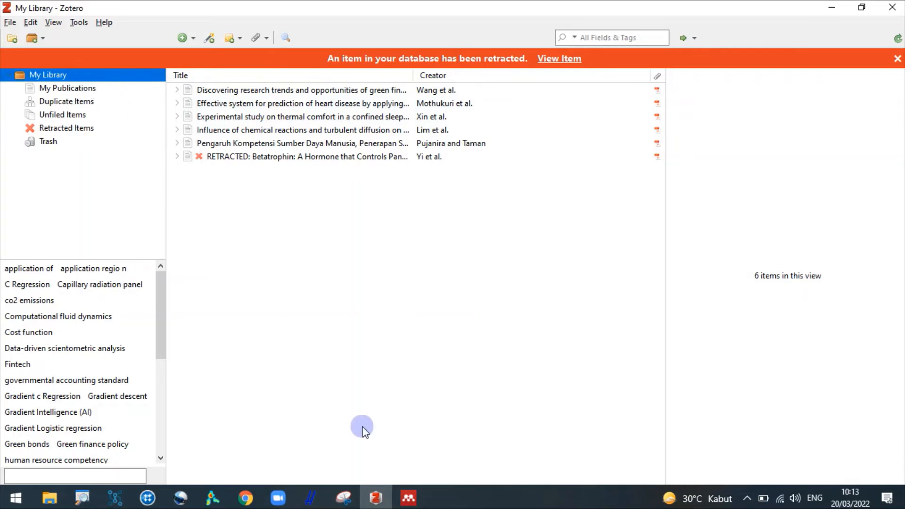
pyautogui.click(408, 498)
pyautogui.click(35, 178)
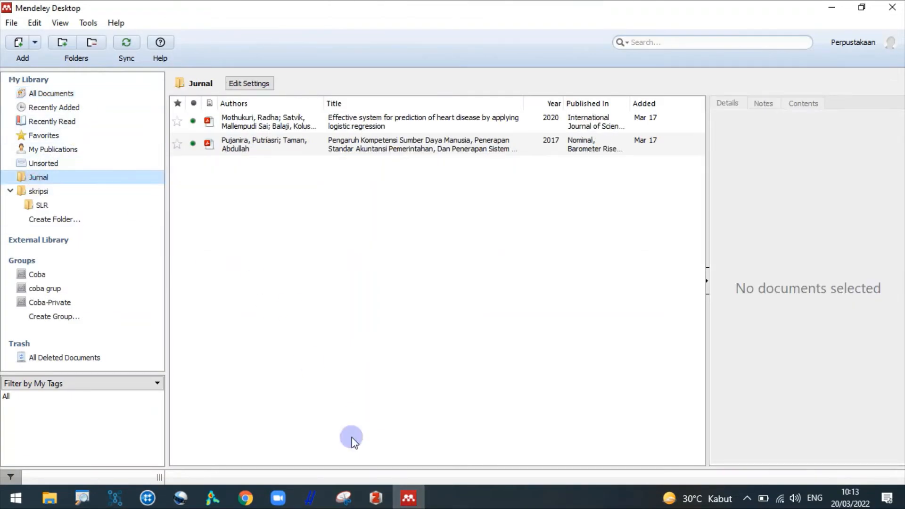
# Step: Switch to Zotero, start an import from a file and choose jur.bib from Downloads as the source
pyautogui.click(376, 498)
pyautogui.click(9, 22)
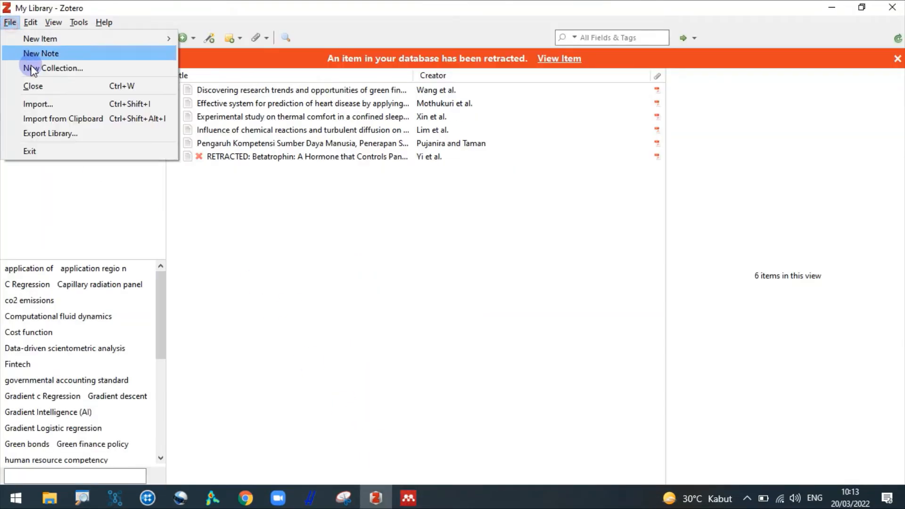
pyautogui.click(35, 103)
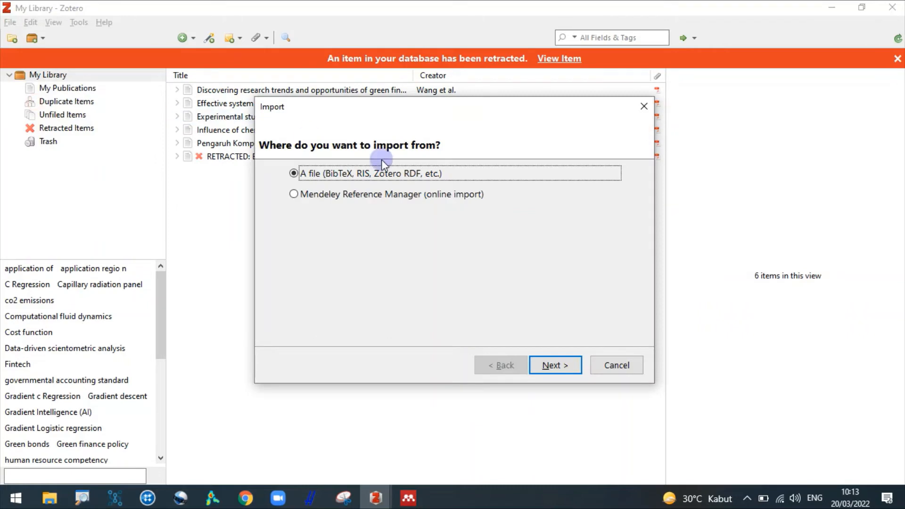
pyautogui.click(545, 369)
pyautogui.click(410, 260)
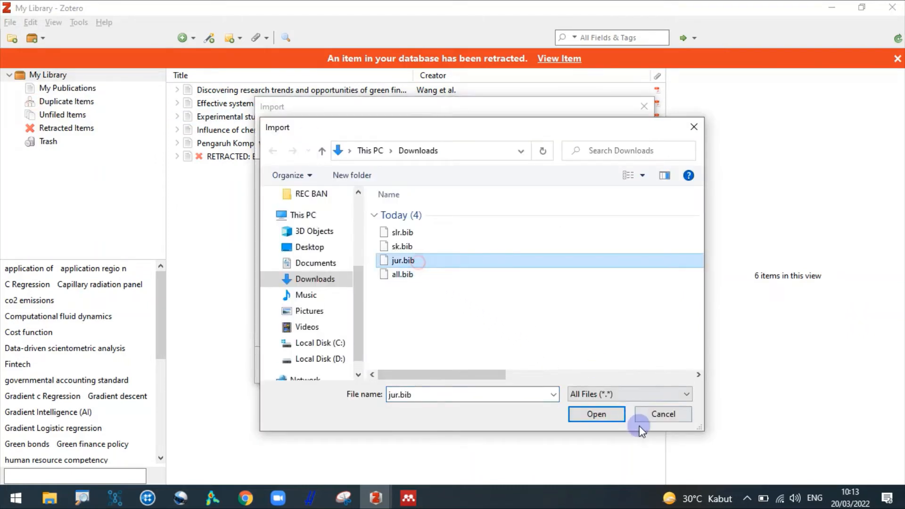
pyautogui.click(613, 415)
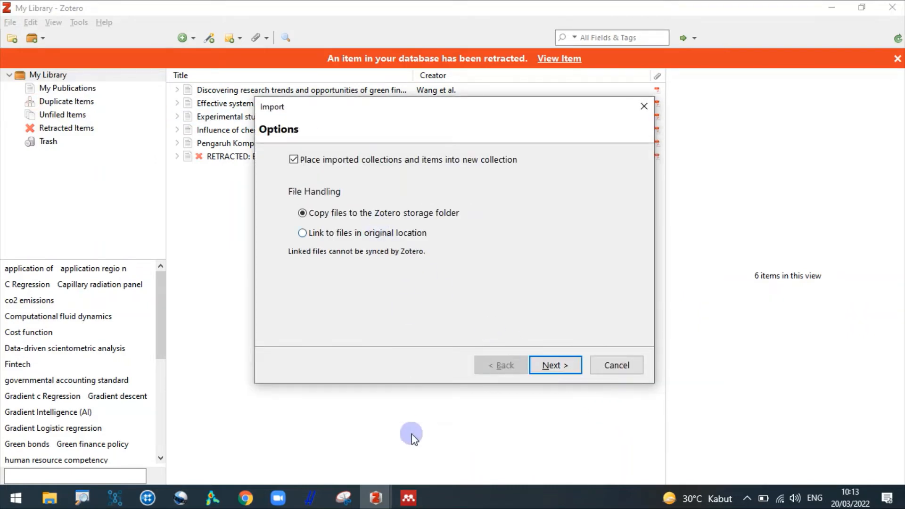
# Step: Check Mendeley's Jurnal folder and complete the jur.bib import into a new collection, copying files to the Zotero storage folder
pyautogui.click(408, 498)
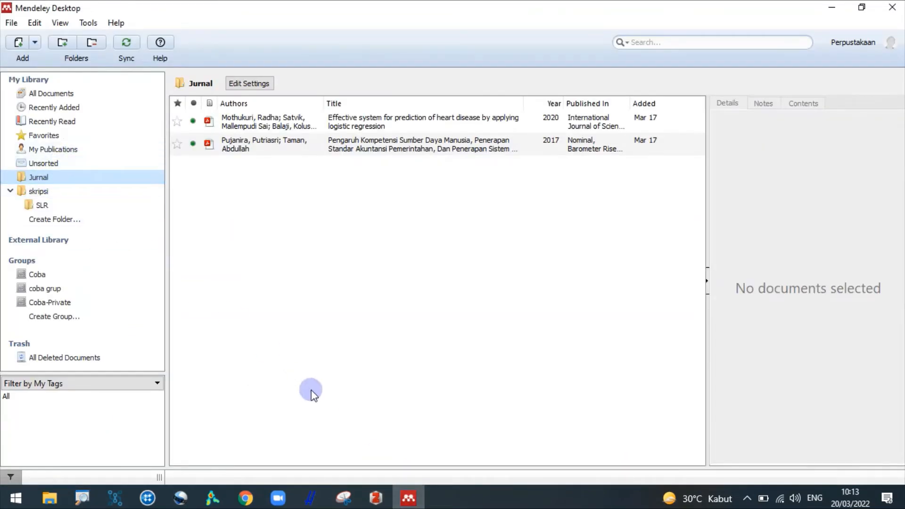
pyautogui.click(409, 496)
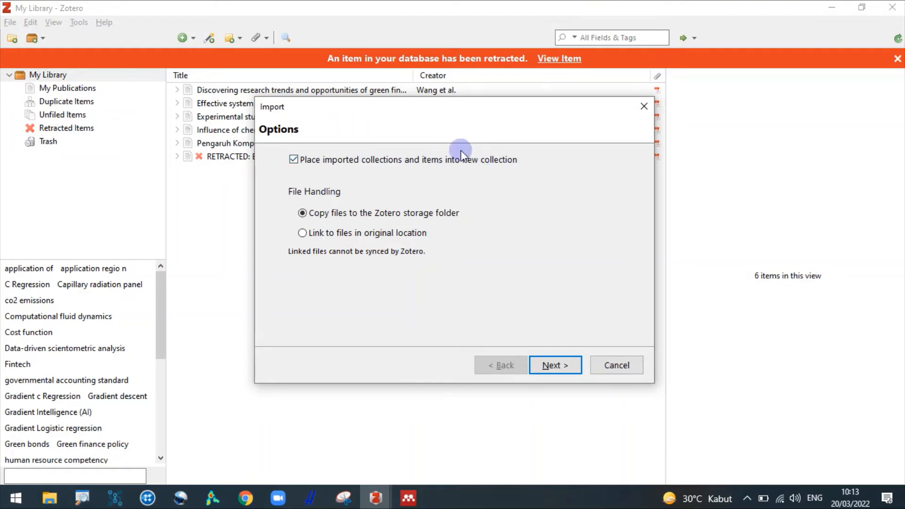
pyautogui.click(409, 497)
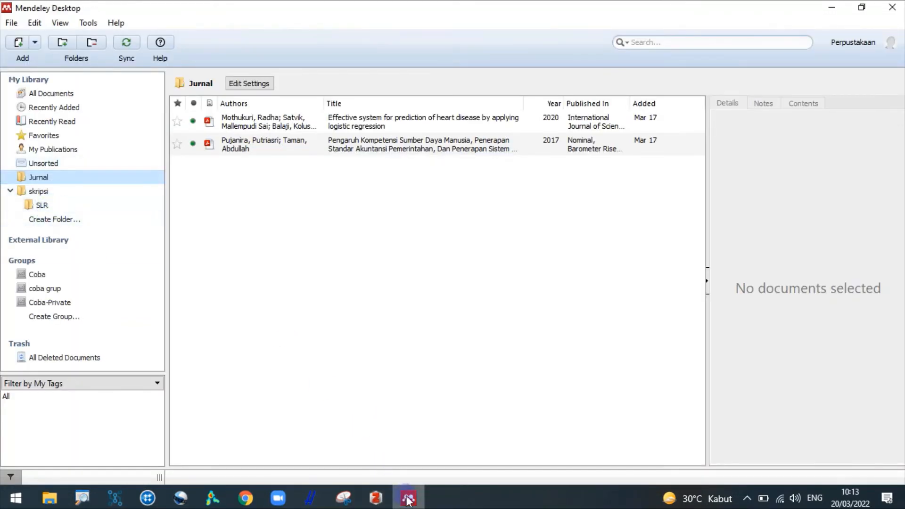
pyautogui.click(409, 499)
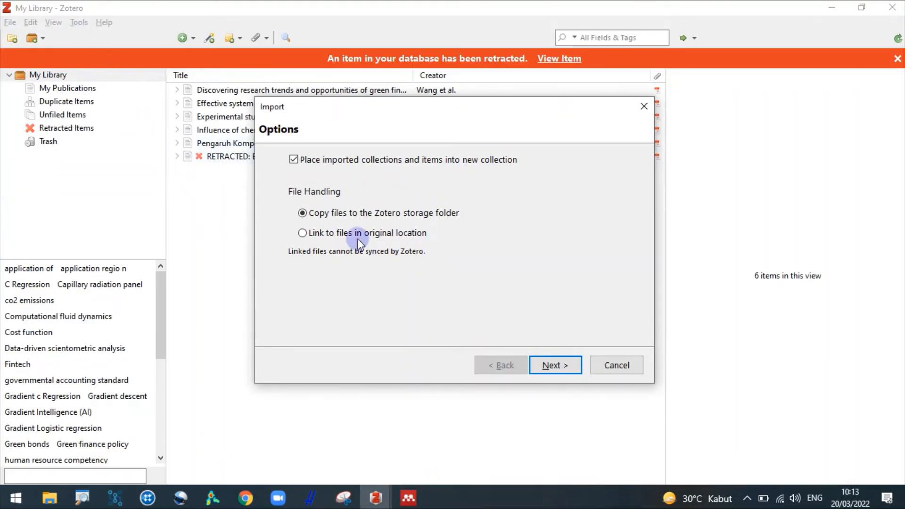
pyautogui.click(408, 498)
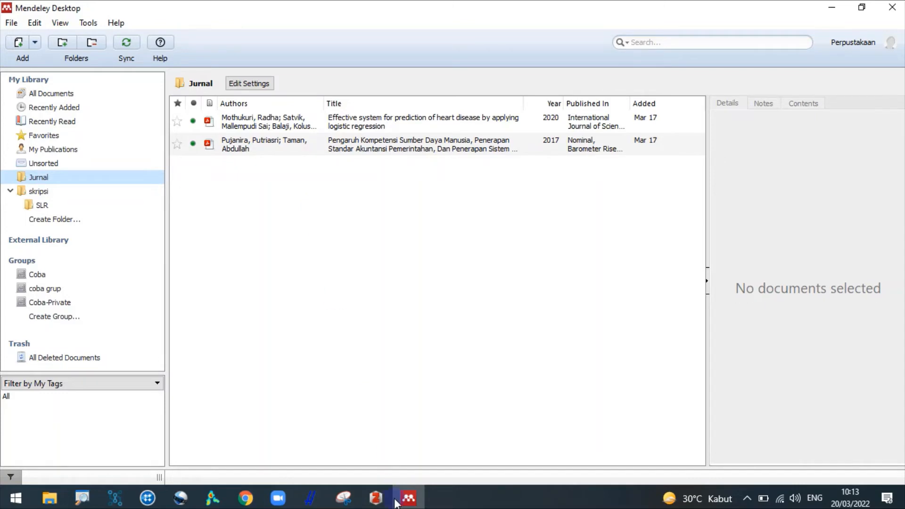
pyautogui.click(408, 498)
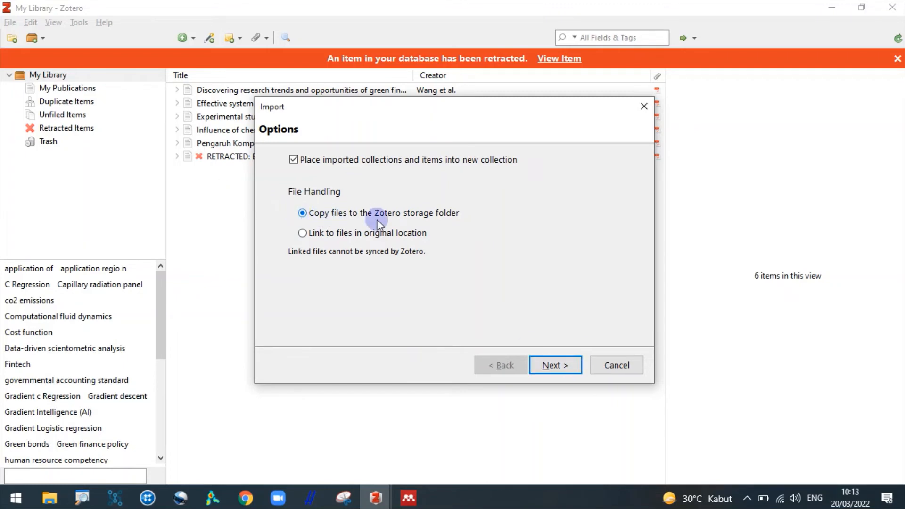
pyautogui.click(557, 366)
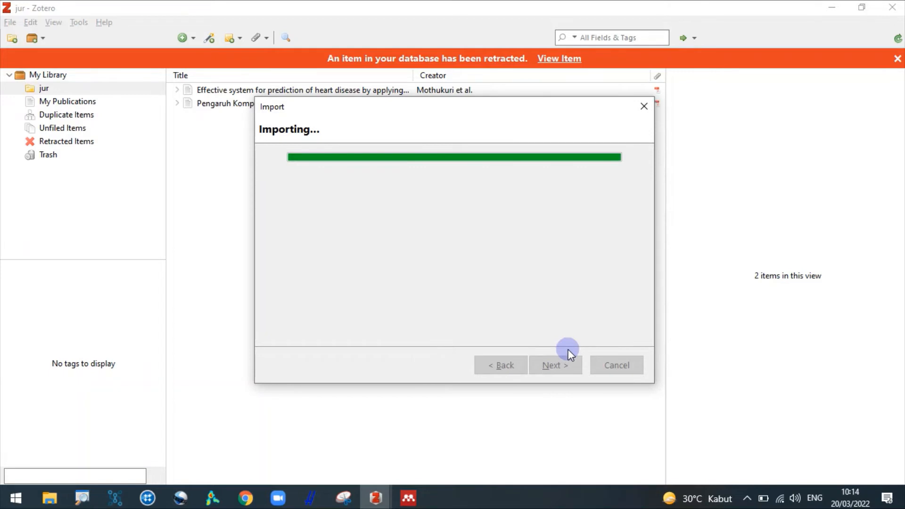
pyautogui.click(557, 365)
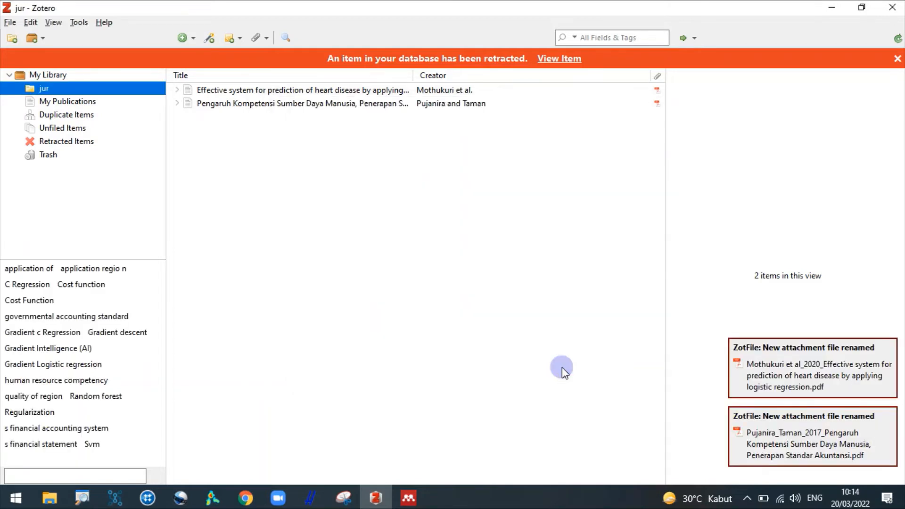
# Step: Import sk.bib from Downloads into a new collection, copying files to the Zotero storage folder
pyautogui.click(34, 76)
pyautogui.click(10, 23)
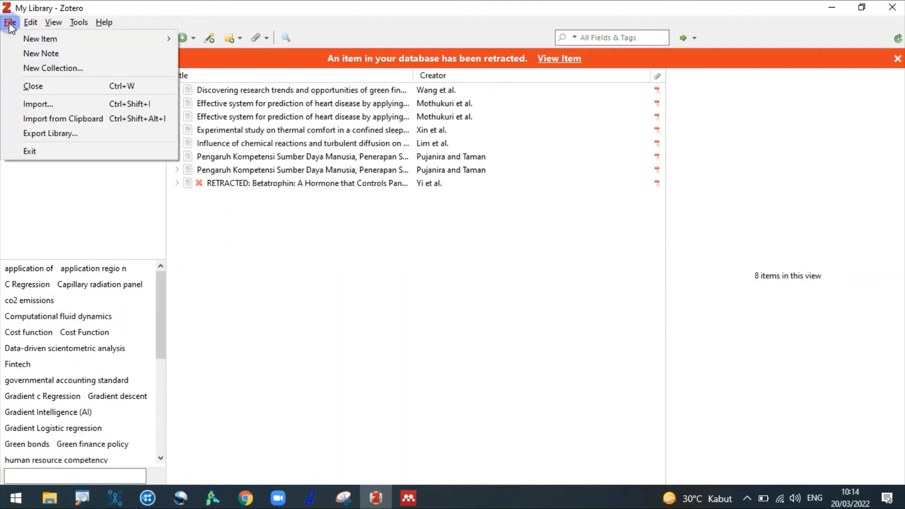
pyautogui.click(40, 102)
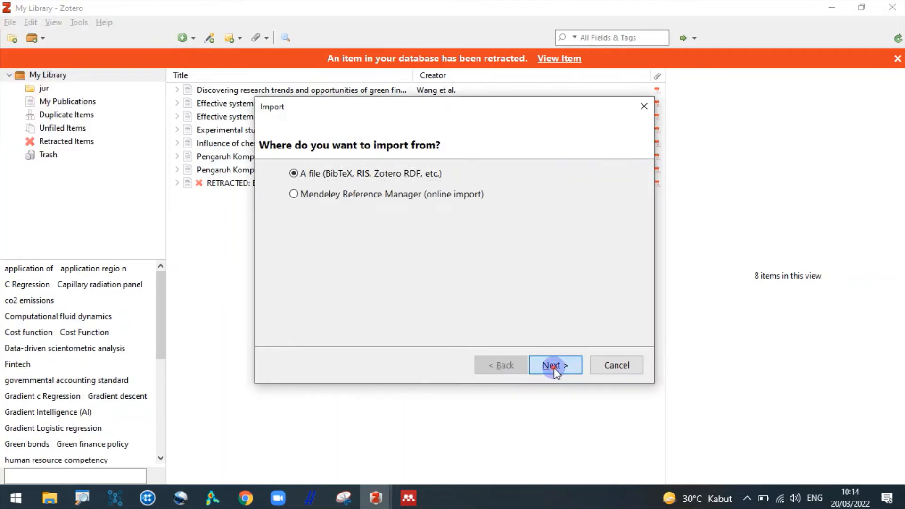
pyautogui.click(554, 367)
pyautogui.click(409, 249)
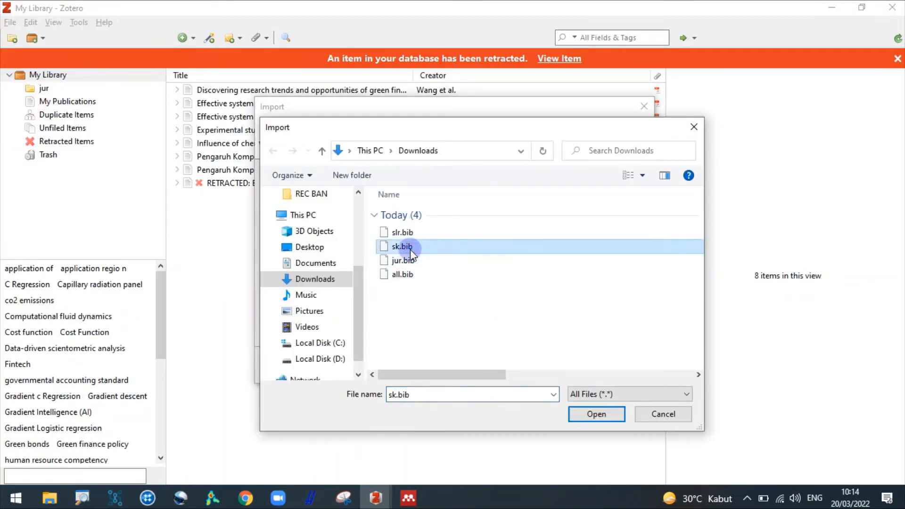
pyautogui.click(594, 415)
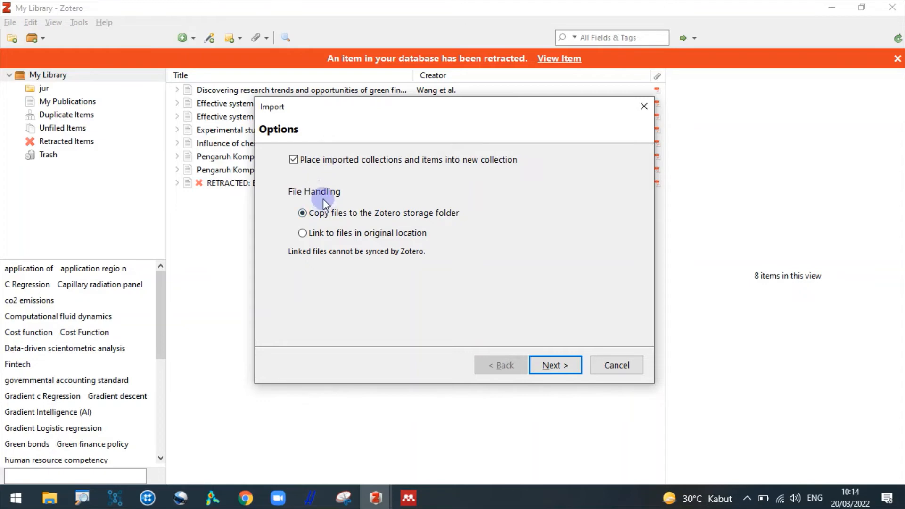
pyautogui.click(541, 366)
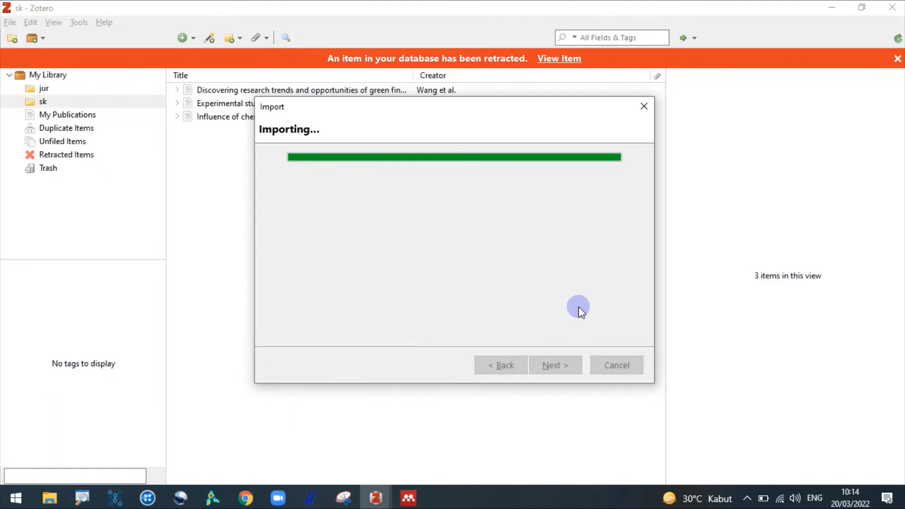
pyautogui.click(568, 368)
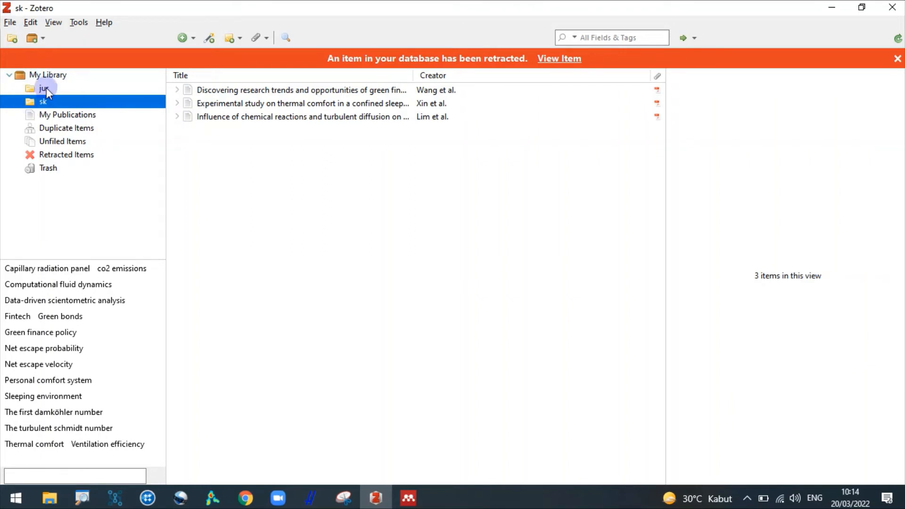
# Step: Import slr.bib from Downloads into its own new collection and finish the import
pyautogui.click(9, 23)
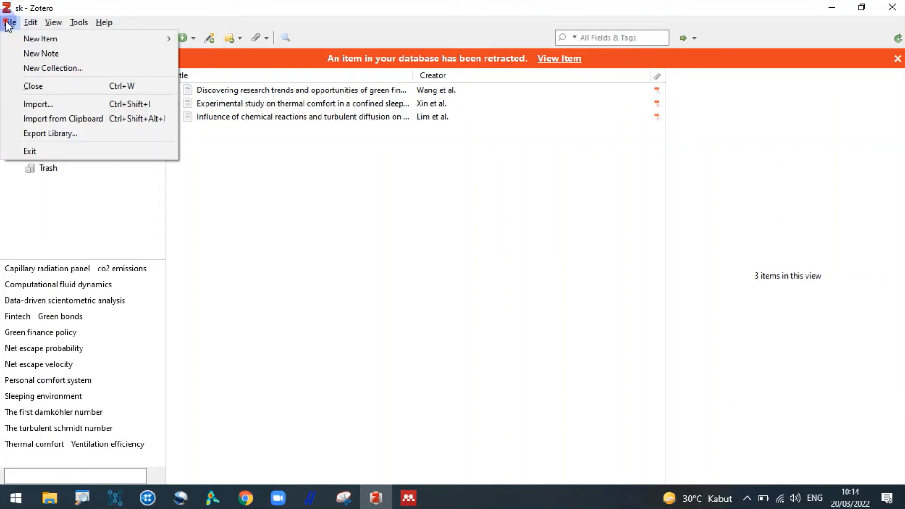
pyautogui.click(47, 104)
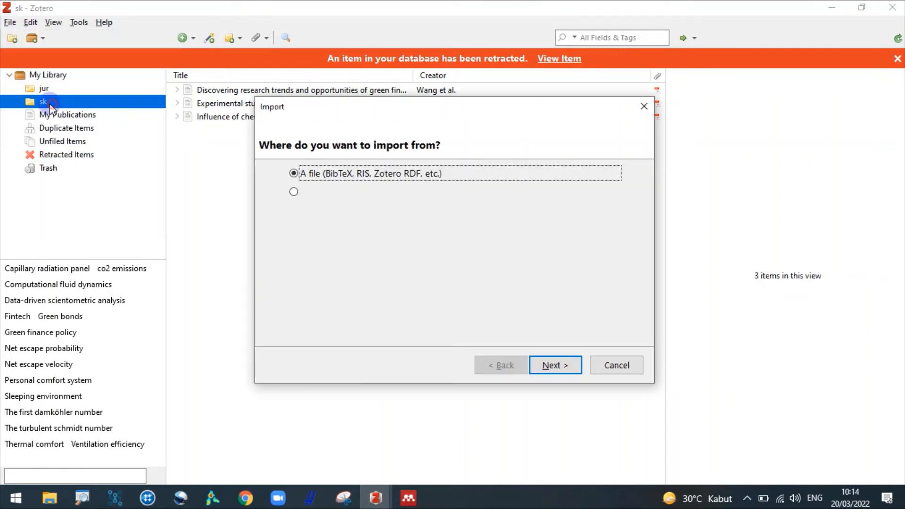
pyautogui.click(555, 365)
pyautogui.click(402, 232)
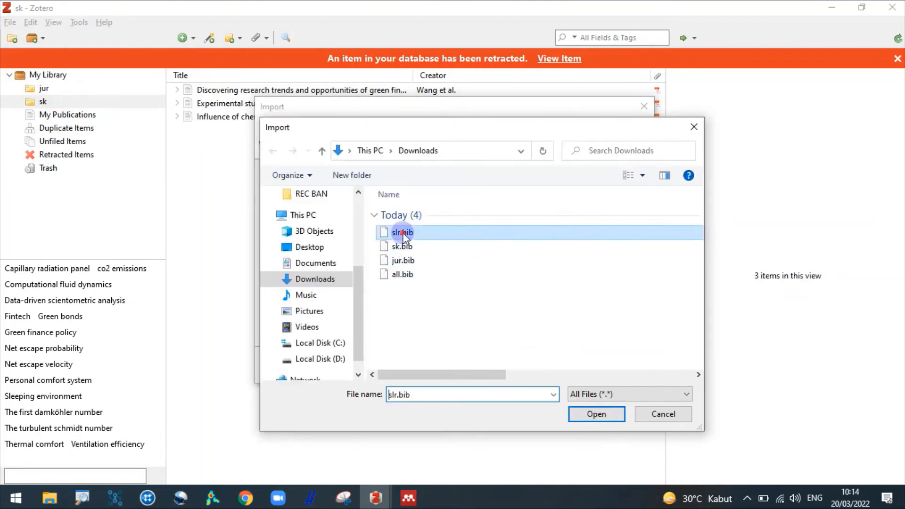
pyautogui.click(606, 420)
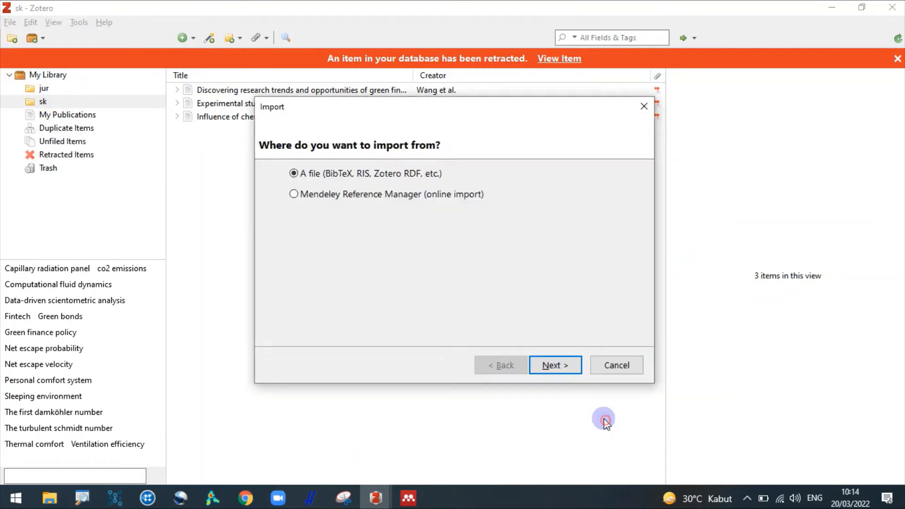
pyautogui.click(562, 366)
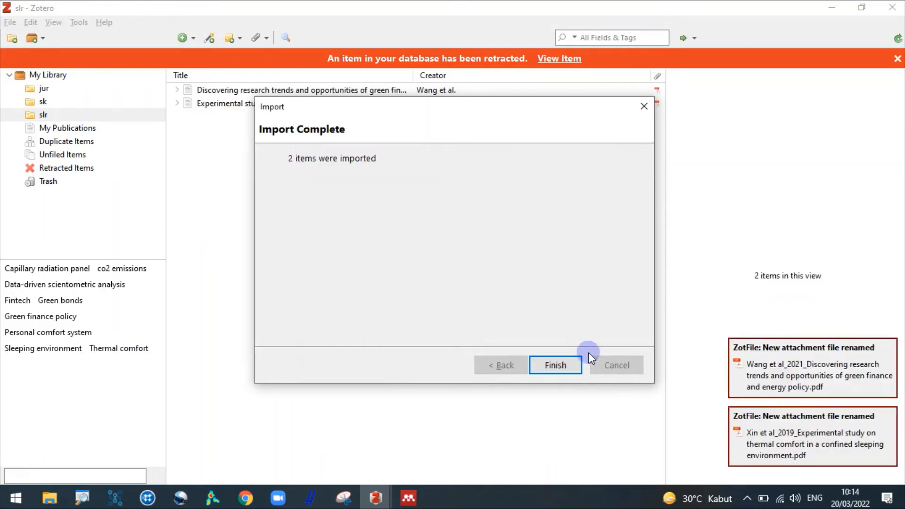
pyautogui.click(571, 366)
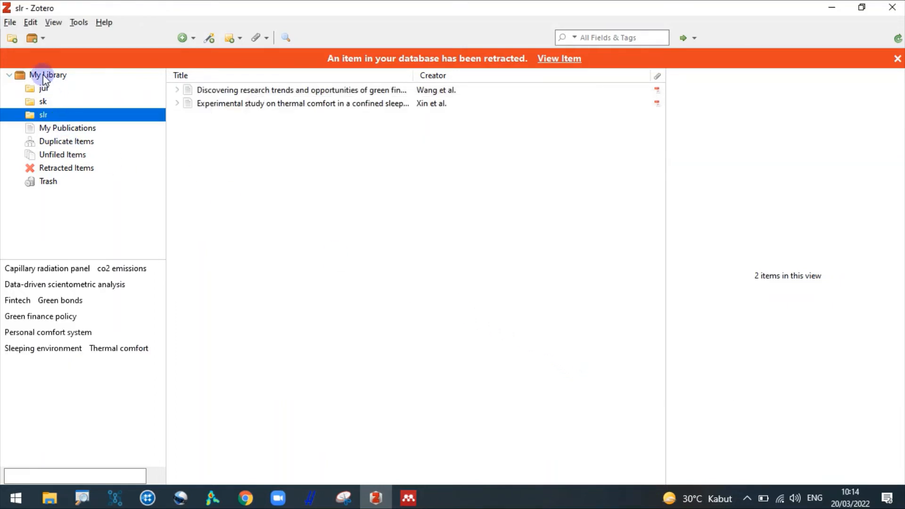
# Step: Compare Zotero's whole library and its jur, sk and slr collections with Mendeley's All Documents list and its Jurnal and skripsi folders
pyautogui.click(44, 74)
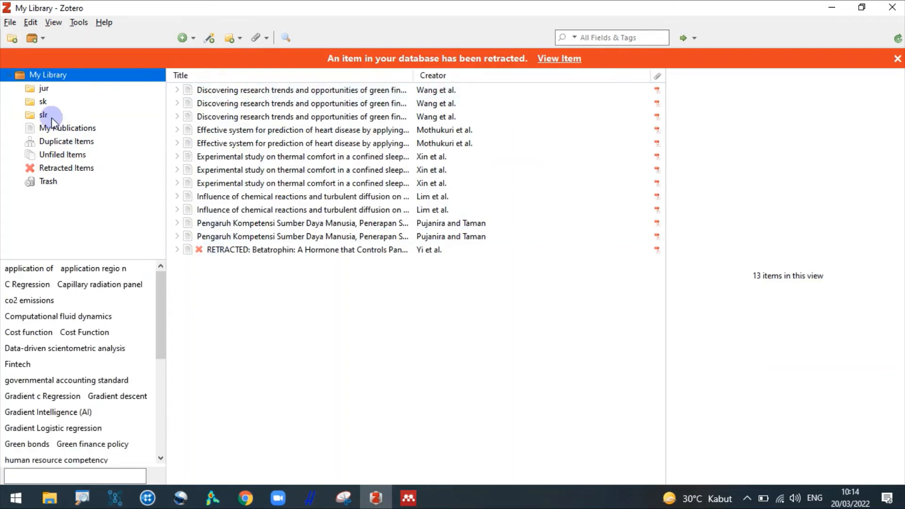
pyautogui.click(47, 88)
pyautogui.click(47, 102)
pyautogui.click(54, 115)
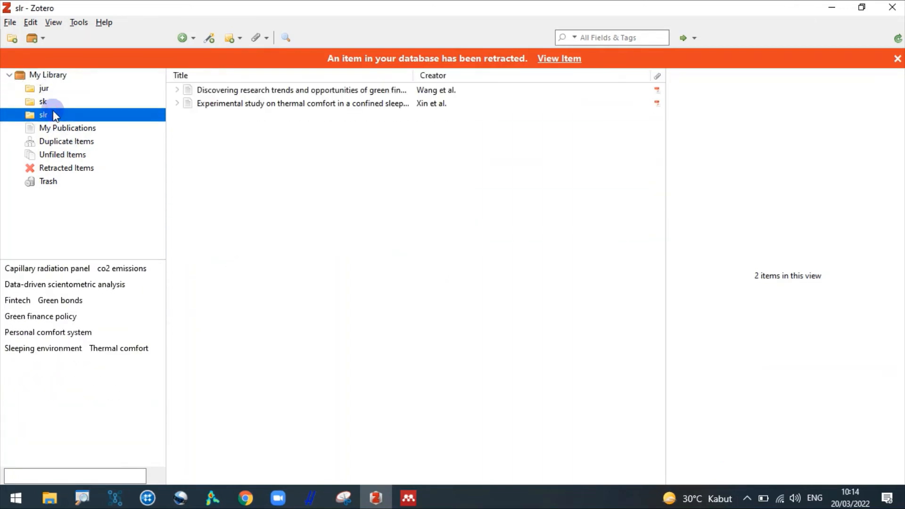
pyautogui.click(407, 501)
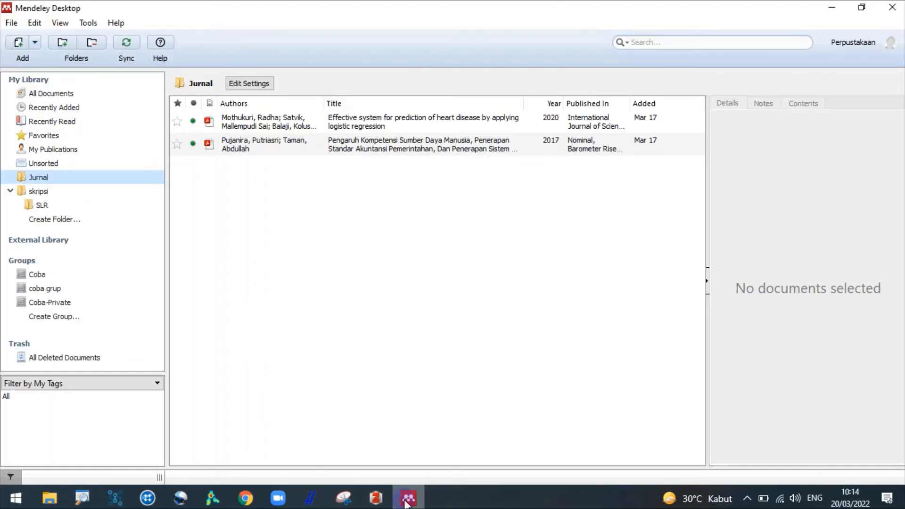
pyautogui.click(51, 92)
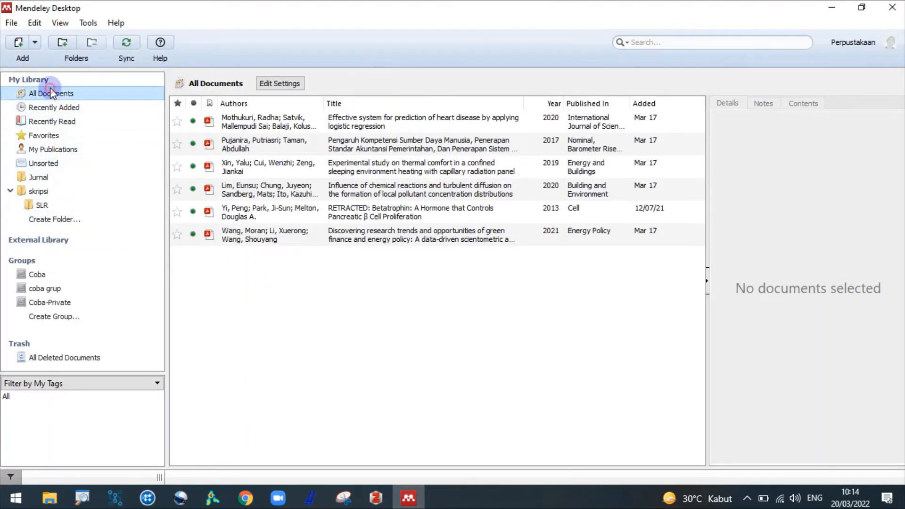
pyautogui.click(65, 177)
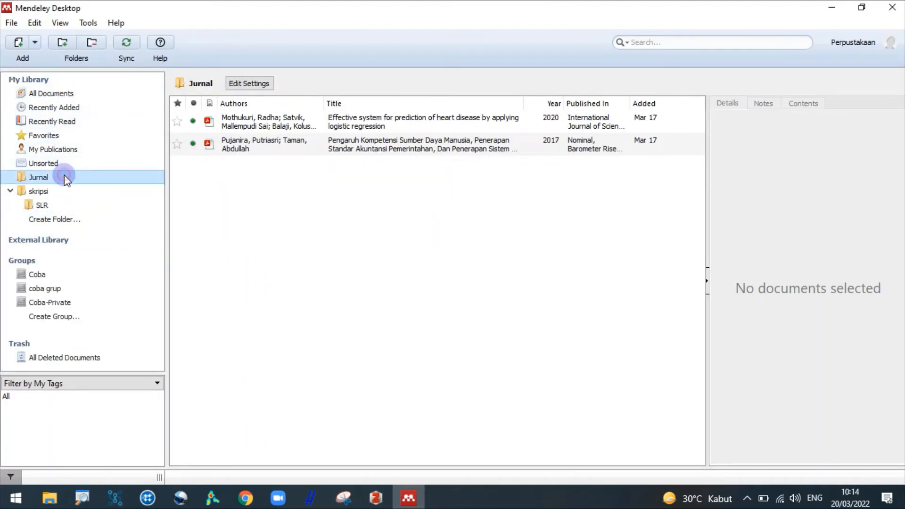
pyautogui.click(60, 191)
pyautogui.click(58, 204)
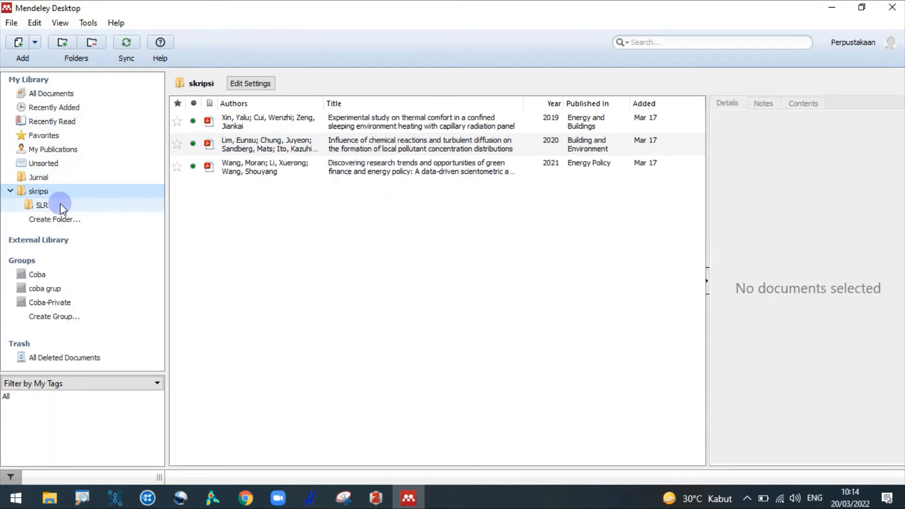
pyautogui.click(54, 192)
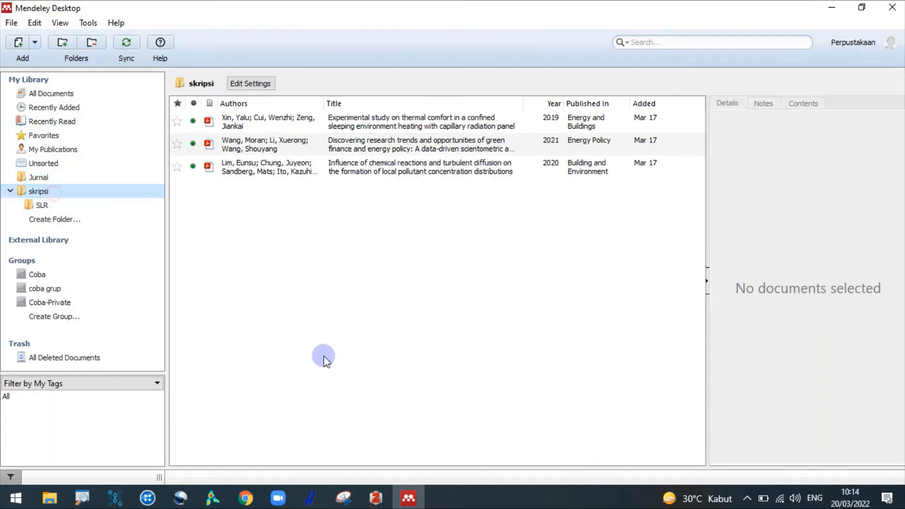
# Step: Switch back to Zotero and nest the slr collection inside the sk collection
pyautogui.click(409, 504)
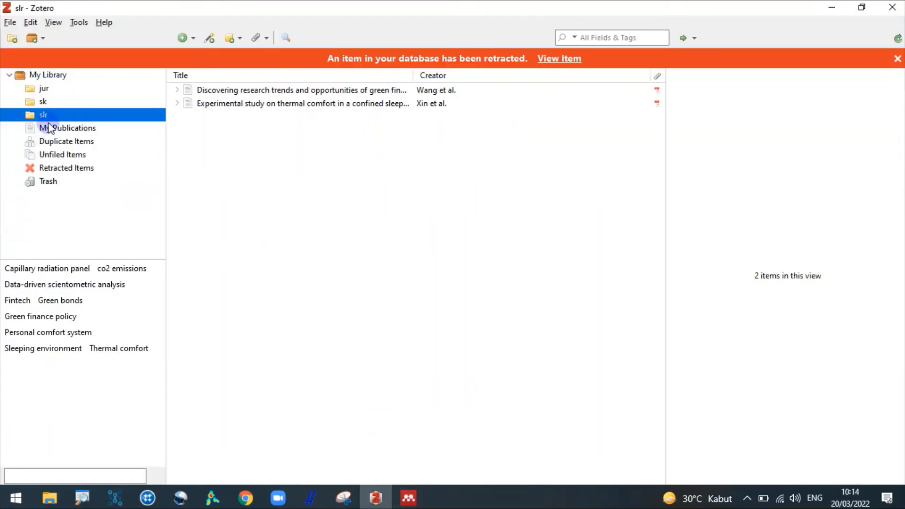
pyautogui.moveTo(58, 115)
pyautogui.mouseDown()
pyautogui.moveTo(50, 103)
pyautogui.moveTo(80, 90)
pyautogui.moveTo(79, 103)
pyautogui.moveTo(59, 100)
pyautogui.mouseUp()
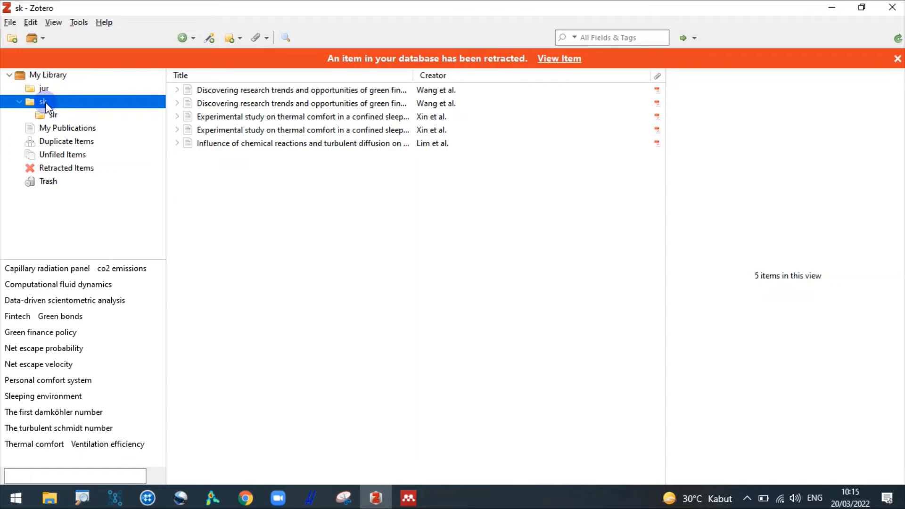
# Step: Rename the sk collection as Skripsi
pyautogui.rightClick(46, 103)
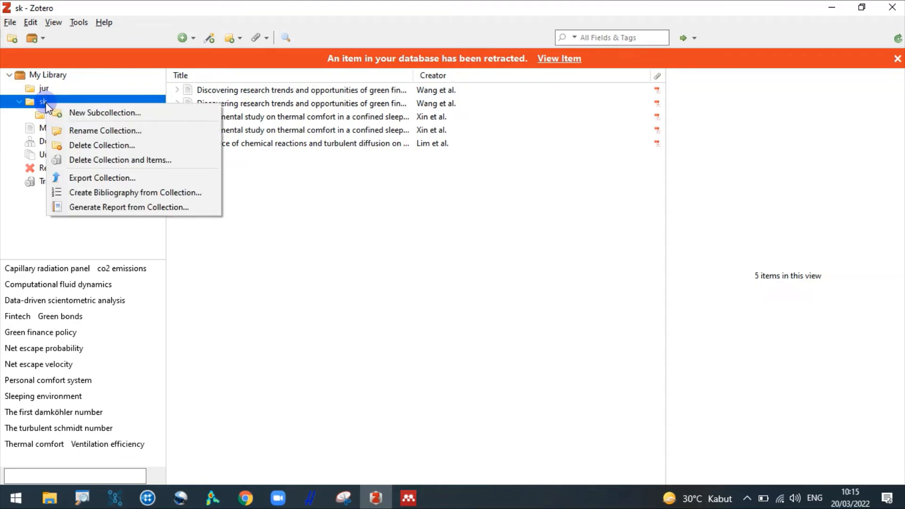
pyautogui.click(66, 129)
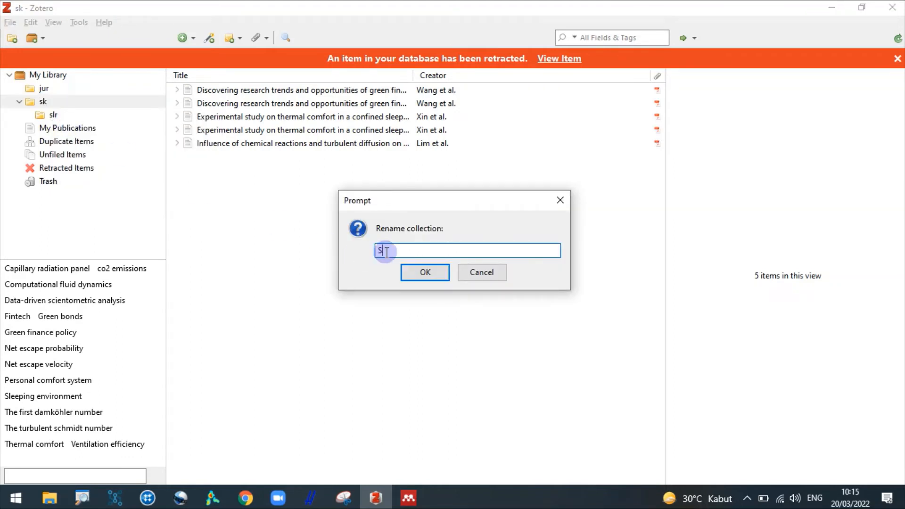
pyautogui.write('Skripsi')
pyautogui.press('Return')
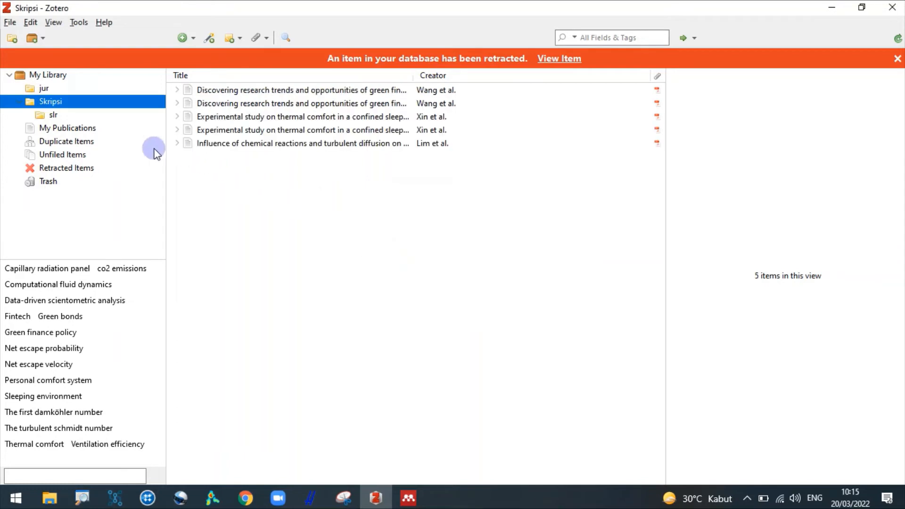
# Step: Rename the slr subcollection inside Skripsi as SLR
pyautogui.click(51, 115)
pyautogui.rightClick(52, 115)
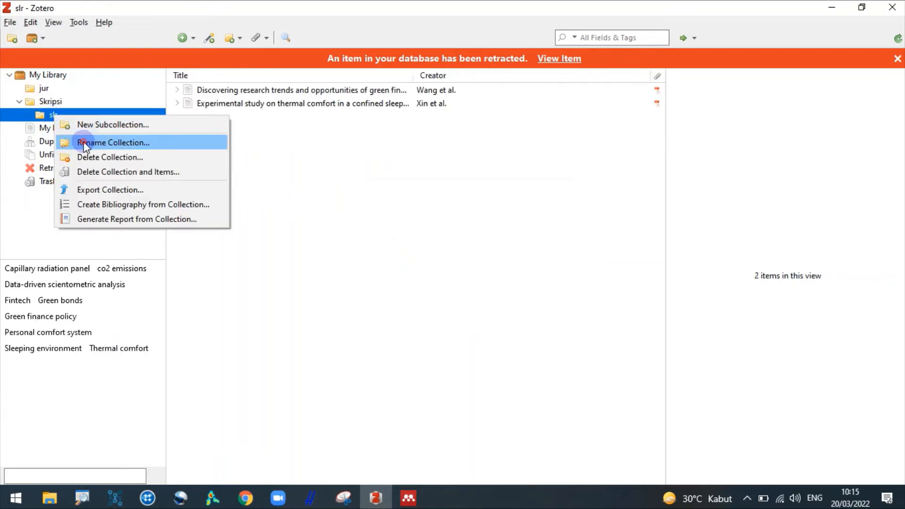
pyautogui.click(84, 141)
pyautogui.write('SLR')
pyautogui.press('Return')
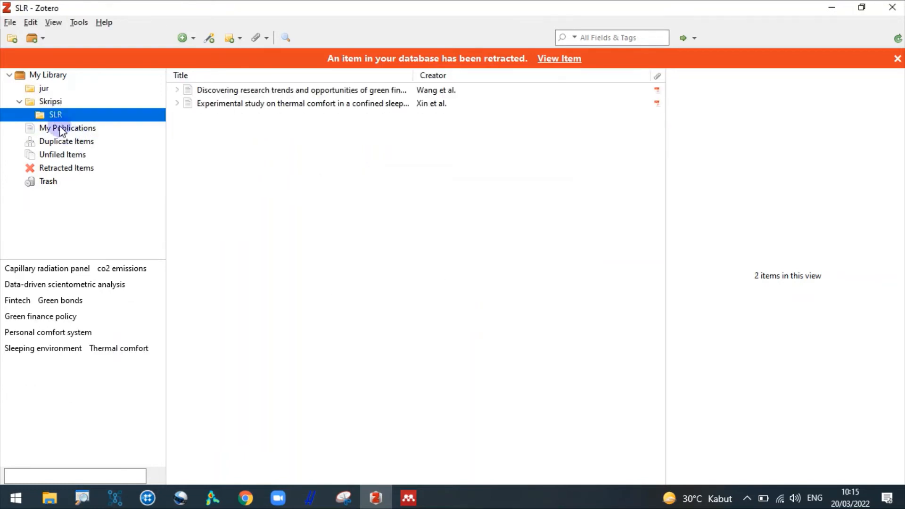
# Step: Rename the jur collection as Jurnal
pyautogui.click(43, 89)
pyautogui.rightClick(43, 90)
pyautogui.click(69, 116)
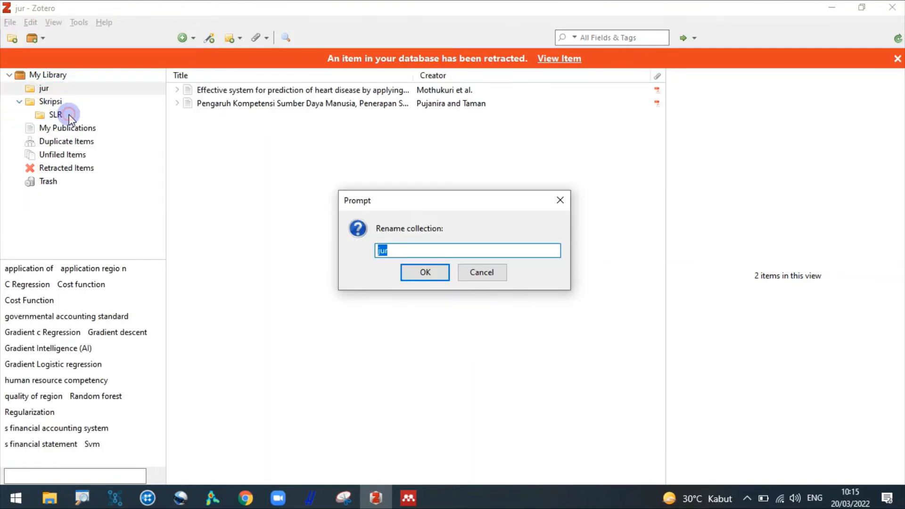
pyautogui.write('Jurnal')
pyautogui.press('Return')
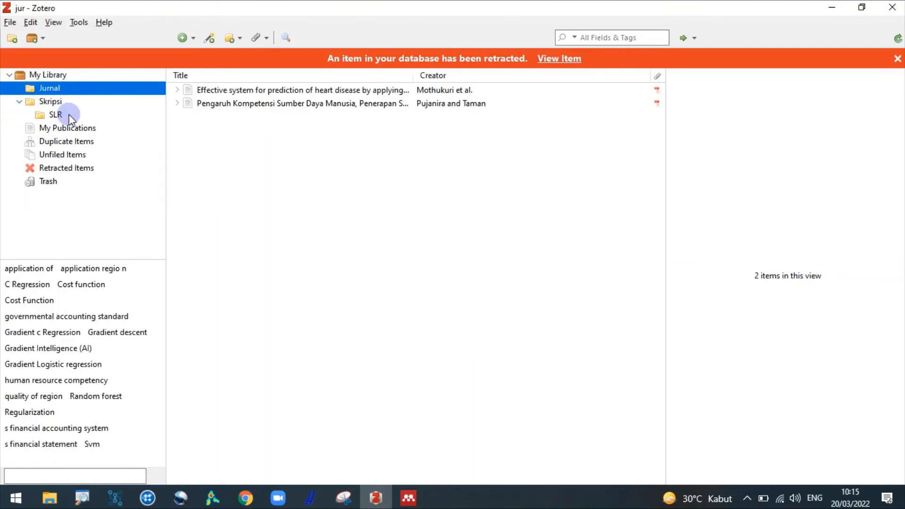
# Step: Compare Zotero's whole library and its Jurnal, Skripsi and SLR collections with the matching folders and All Documents list in Mendeley
pyautogui.click(63, 77)
pyautogui.click(64, 89)
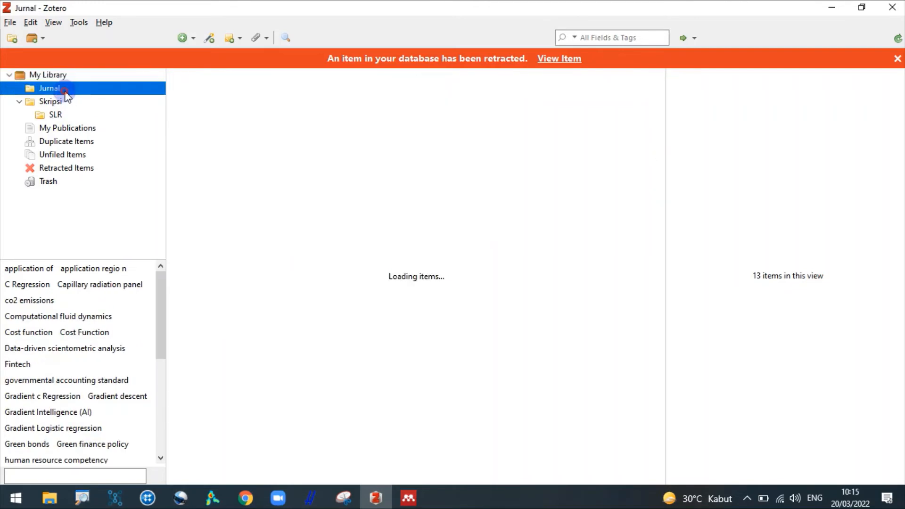
pyautogui.click(67, 102)
pyautogui.click(69, 114)
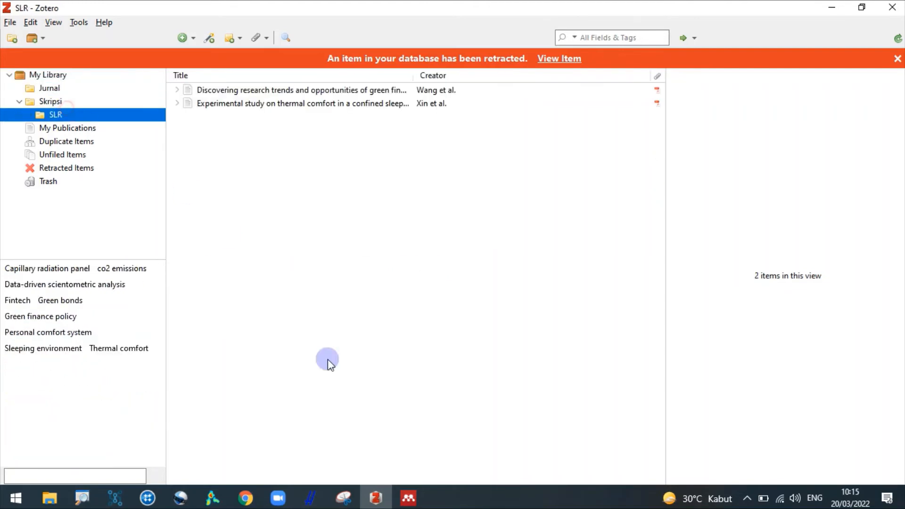
pyautogui.click(409, 498)
pyautogui.click(69, 95)
pyautogui.click(63, 178)
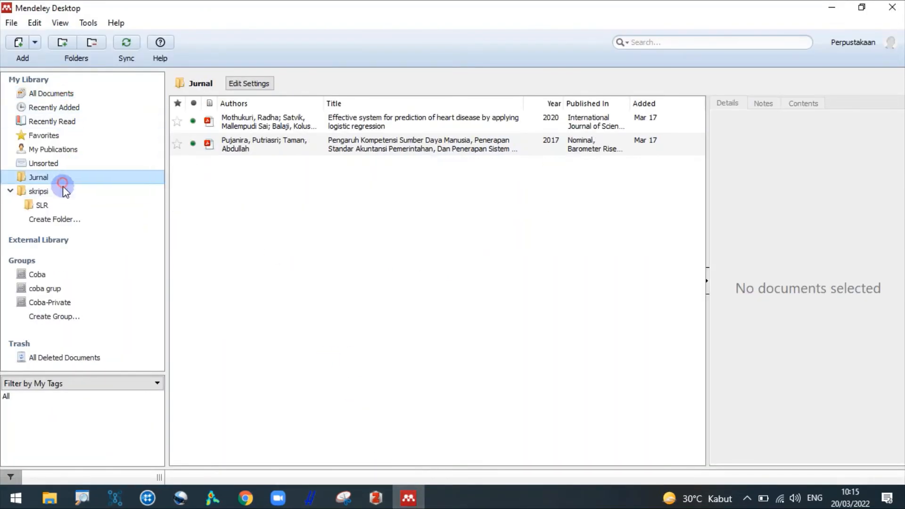
pyautogui.click(65, 191)
pyautogui.click(69, 206)
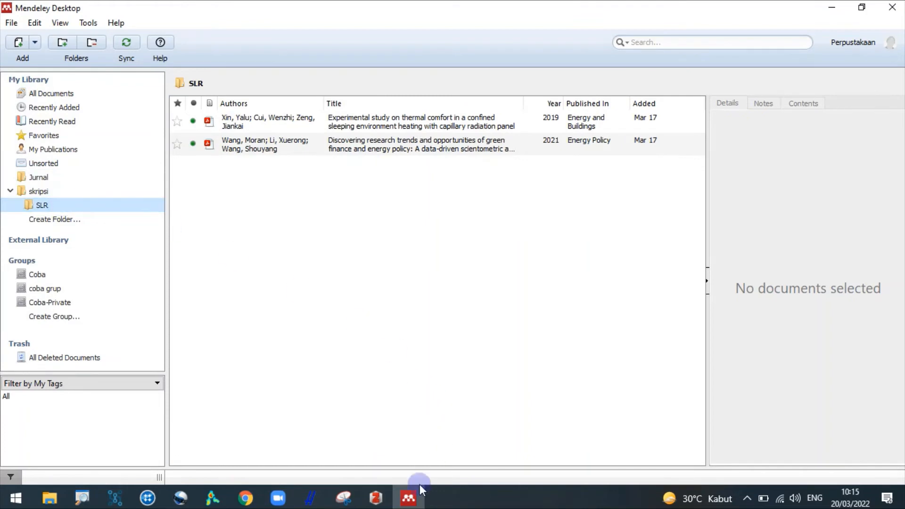
pyautogui.click(51, 93)
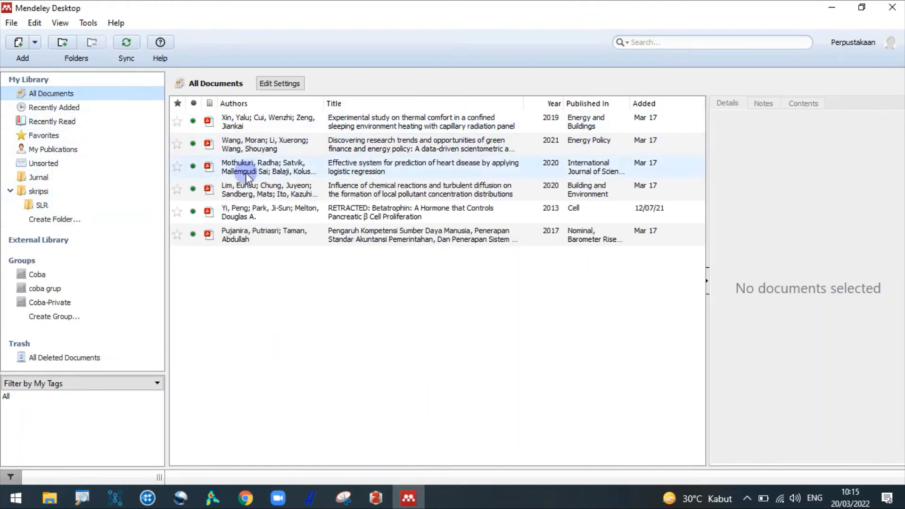
# Step: Switch back to Zotero and examine My Library and the Skripsi collection for repeated references
pyautogui.click(376, 498)
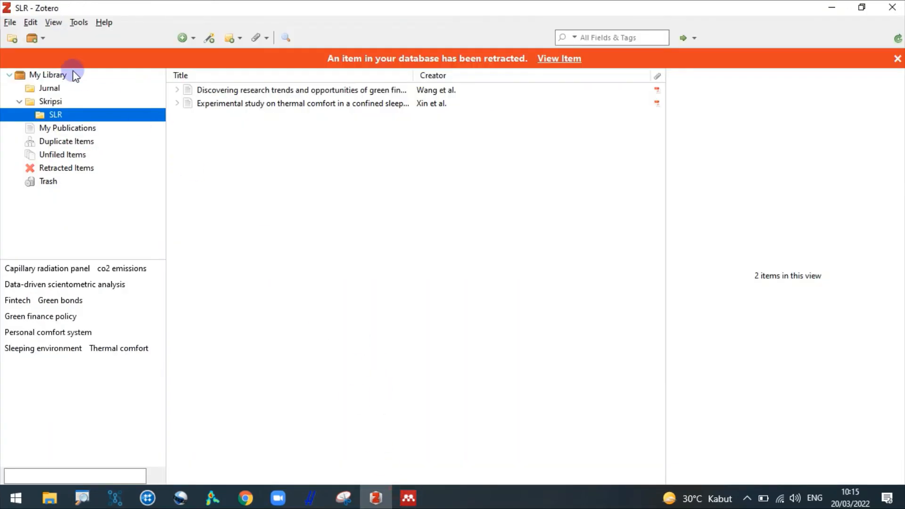
pyautogui.click(66, 74)
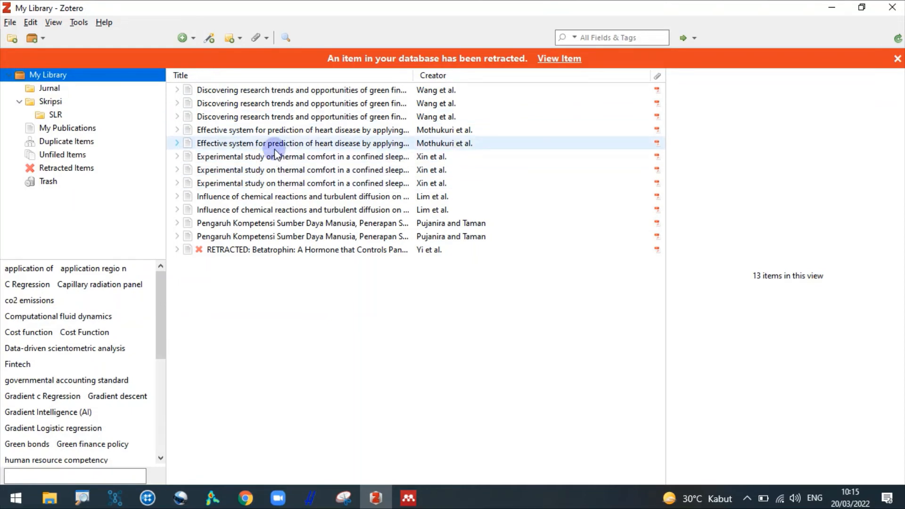
pyautogui.click(97, 100)
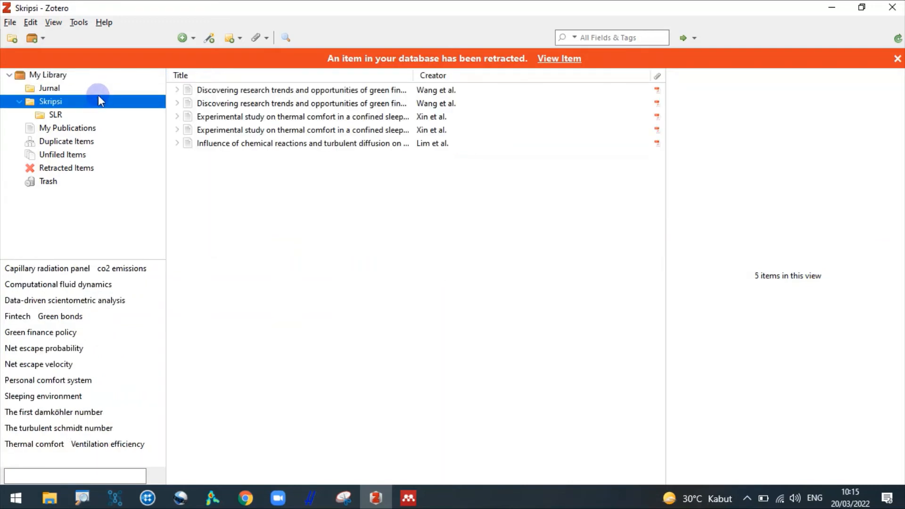
pyautogui.click(82, 76)
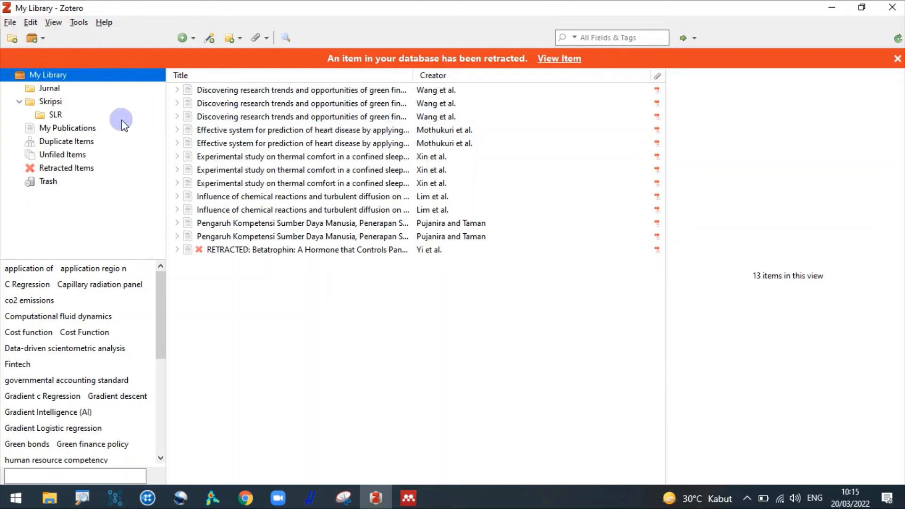
# Step: Examine the duplicates of the "Discovering research trends and opportunities of green finance" article, checking their master item versions and attached PDFs
pyautogui.click(74, 143)
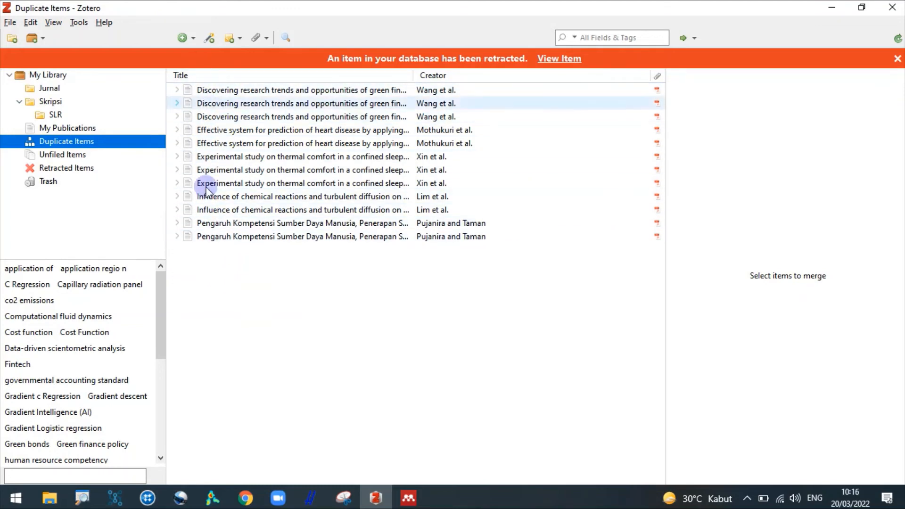
pyautogui.click(219, 94)
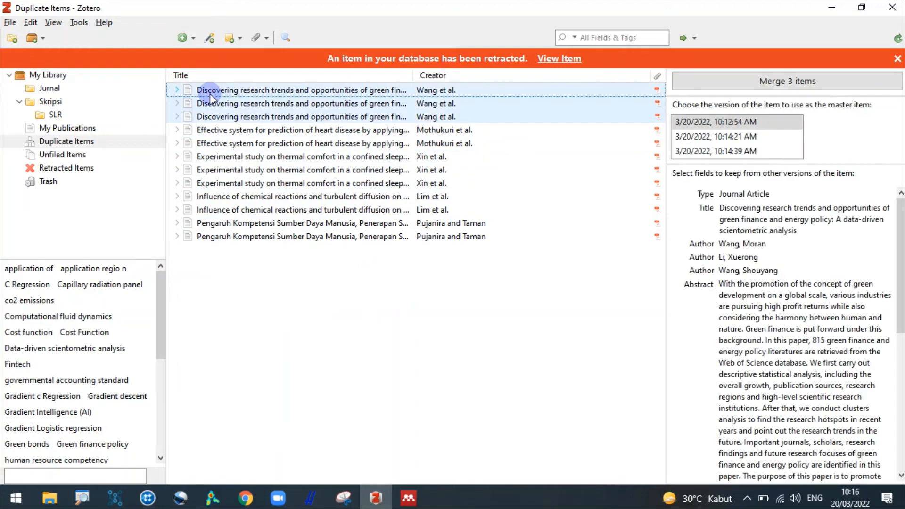
pyautogui.click(797, 84)
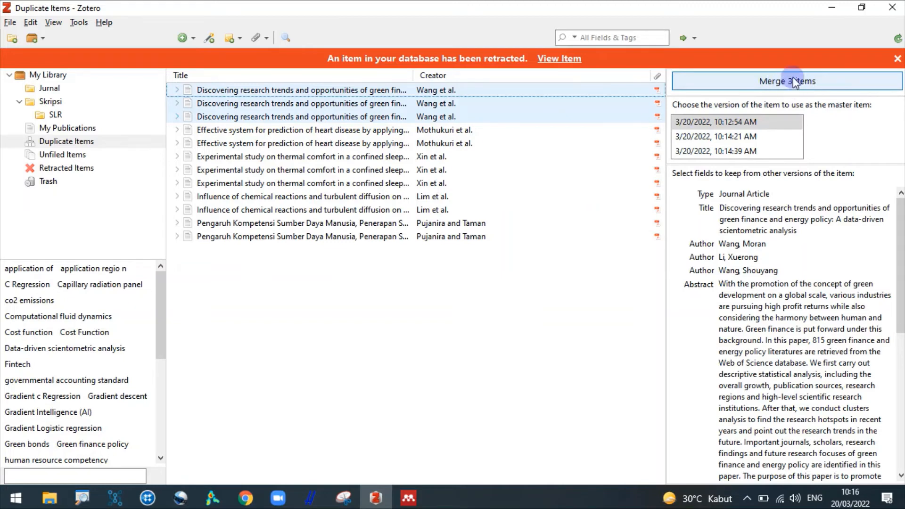
pyautogui.click(747, 138)
pyautogui.click(744, 151)
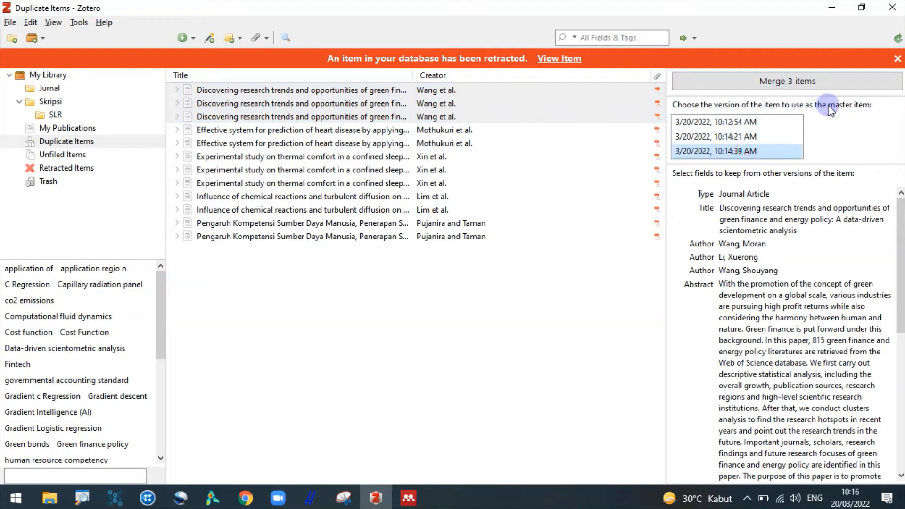
pyautogui.click(767, 122)
pyautogui.click(747, 138)
pyautogui.click(746, 151)
pyautogui.click(177, 90)
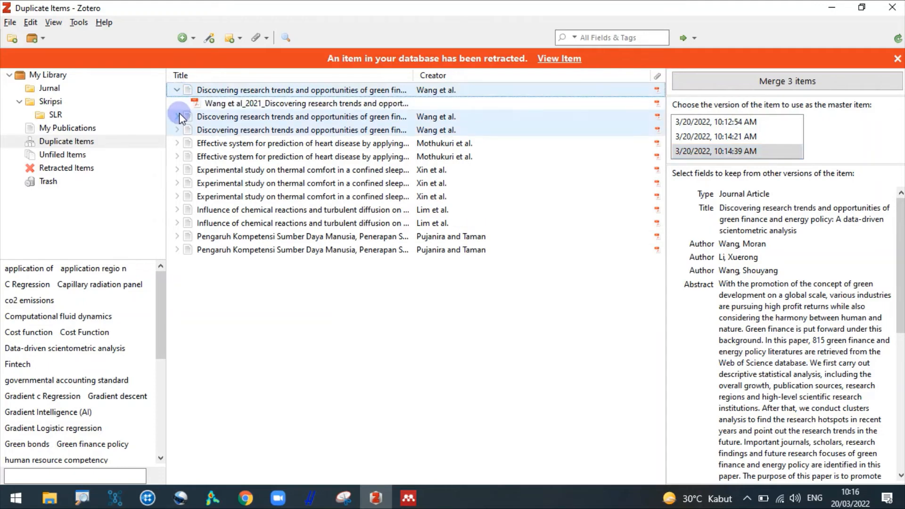
pyautogui.click(177, 117)
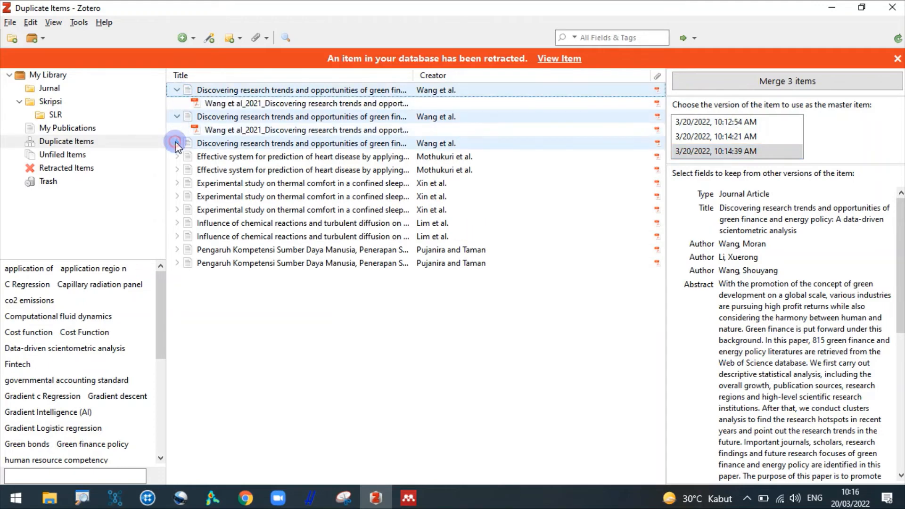
pyautogui.click(176, 143)
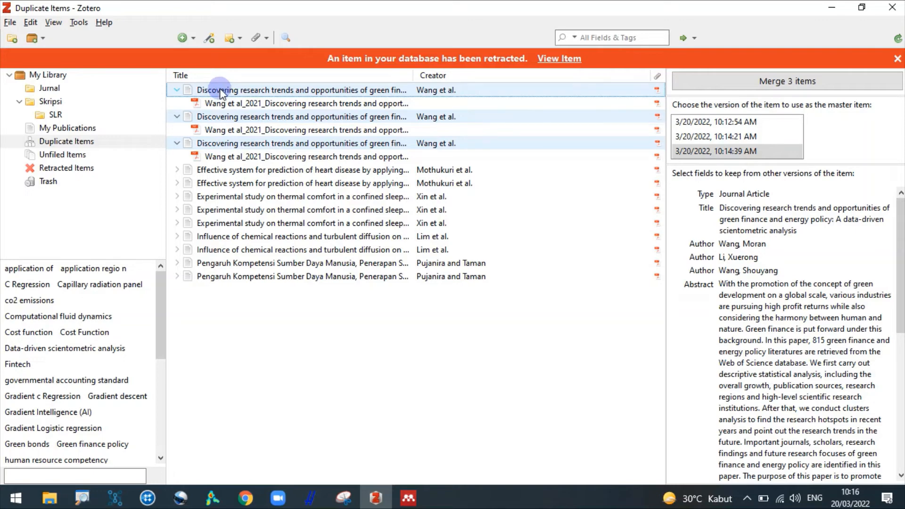
pyautogui.click(192, 108)
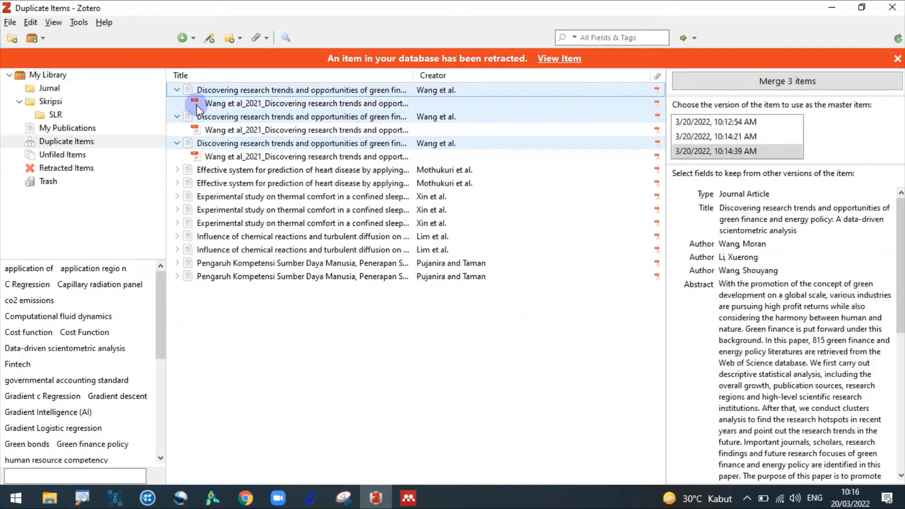
# Step: Import sk.bib from Downloads into My Library without a new collection, linking to files in their original location
pyautogui.click(95, 115)
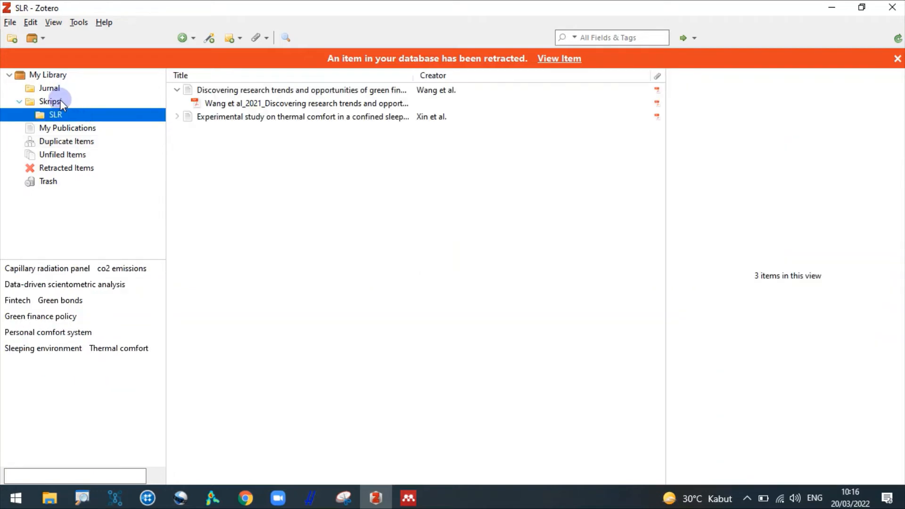
pyautogui.click(55, 75)
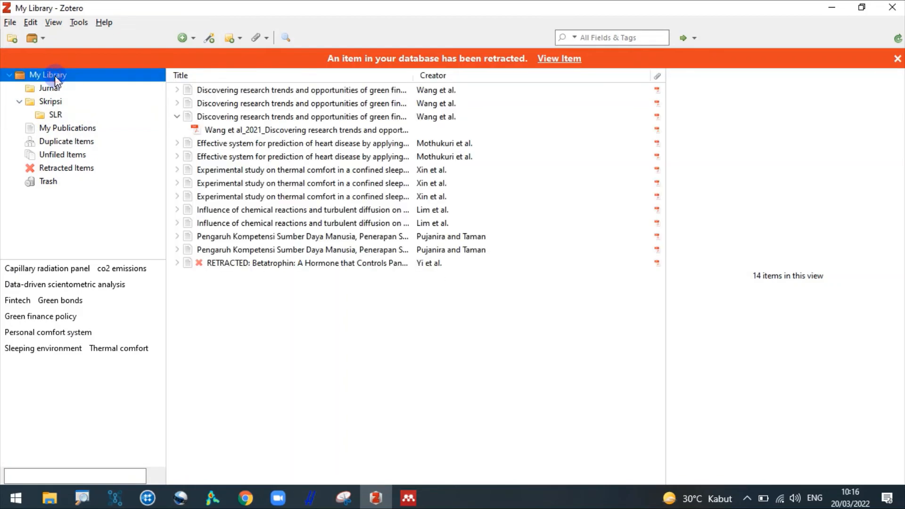
pyautogui.click(10, 23)
pyautogui.click(38, 104)
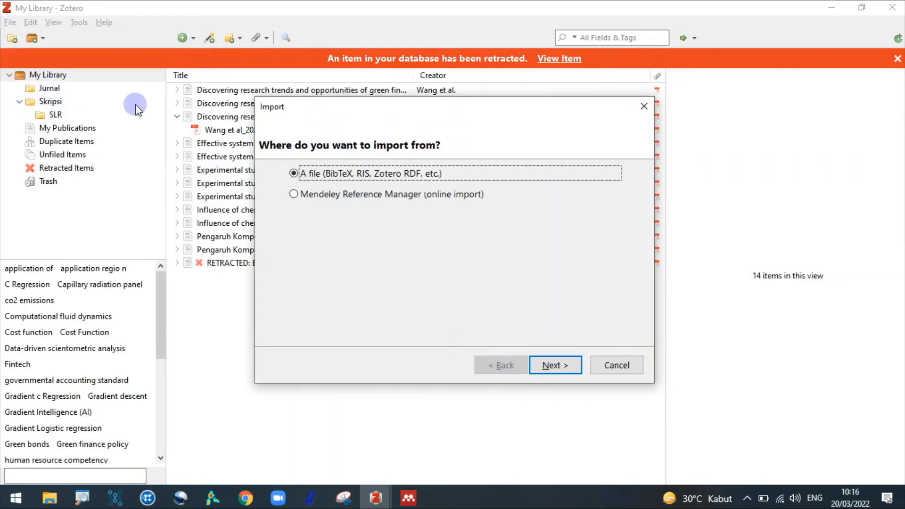
pyautogui.click(555, 366)
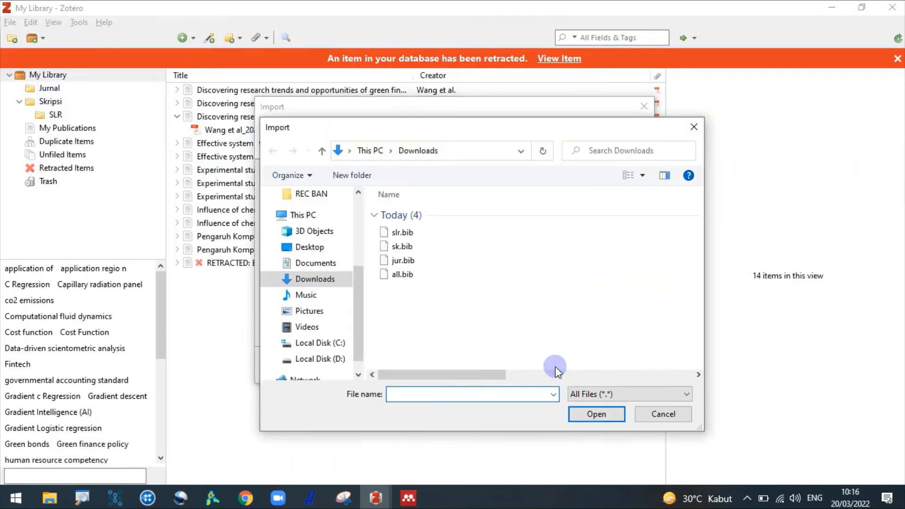
pyautogui.click(407, 247)
pyautogui.click(598, 414)
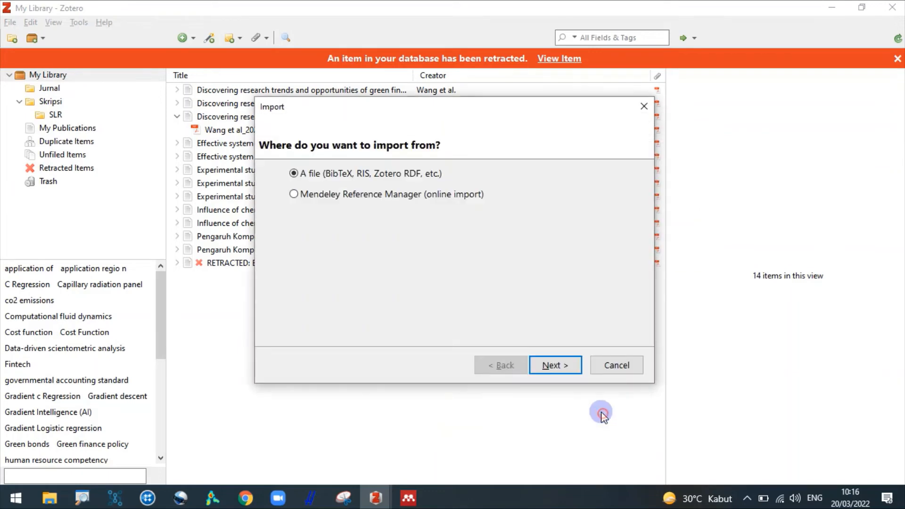
pyautogui.click(336, 232)
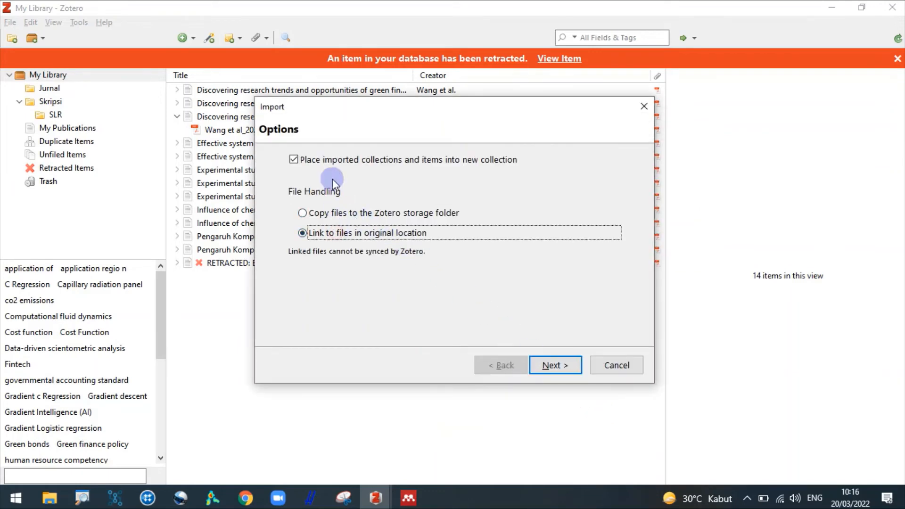
pyautogui.click(328, 162)
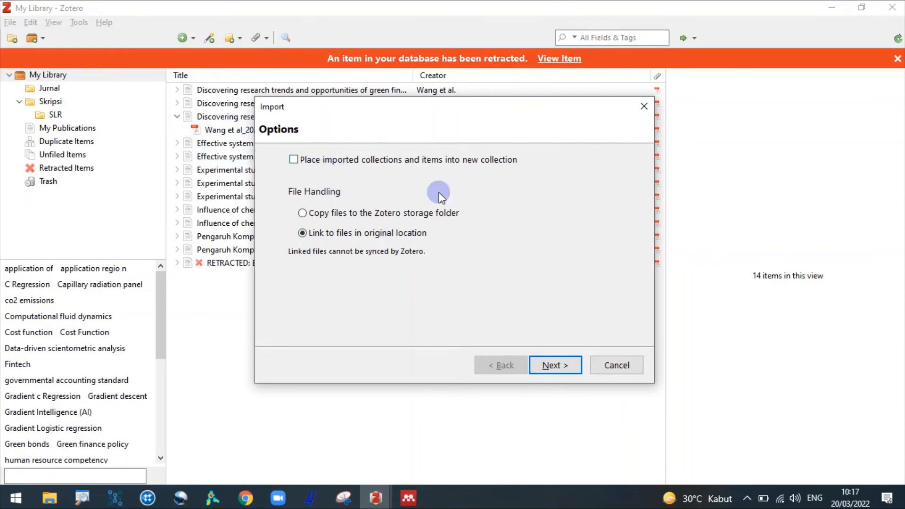
pyautogui.click(556, 368)
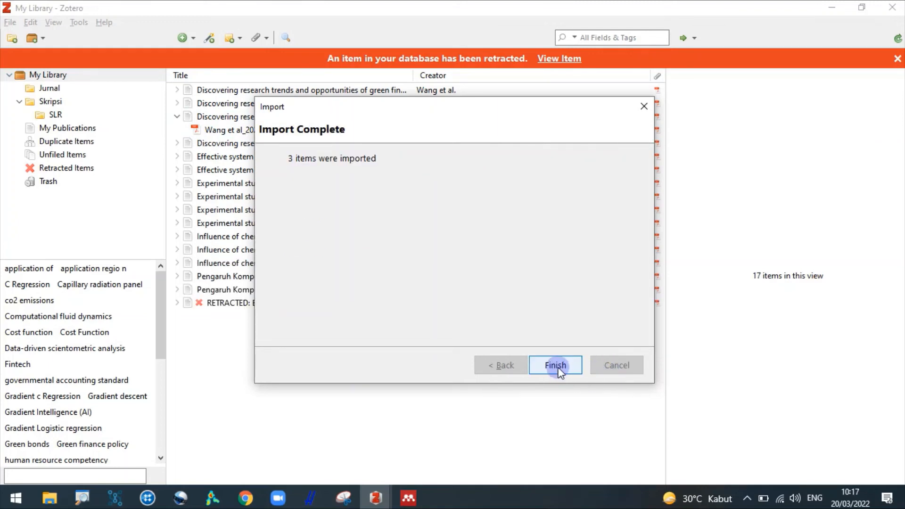
pyautogui.click(556, 367)
# Step: Examine the duplicate copies of the "Discovering research trends and opportunities of green finance" article, comparing their attached PDFs and the linked attachment's file details
pyautogui.click(234, 92)
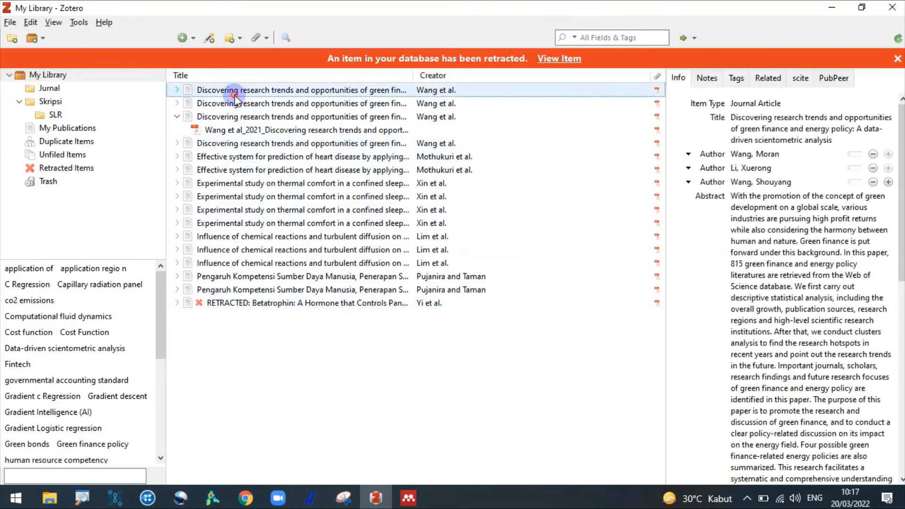
pyautogui.click(78, 142)
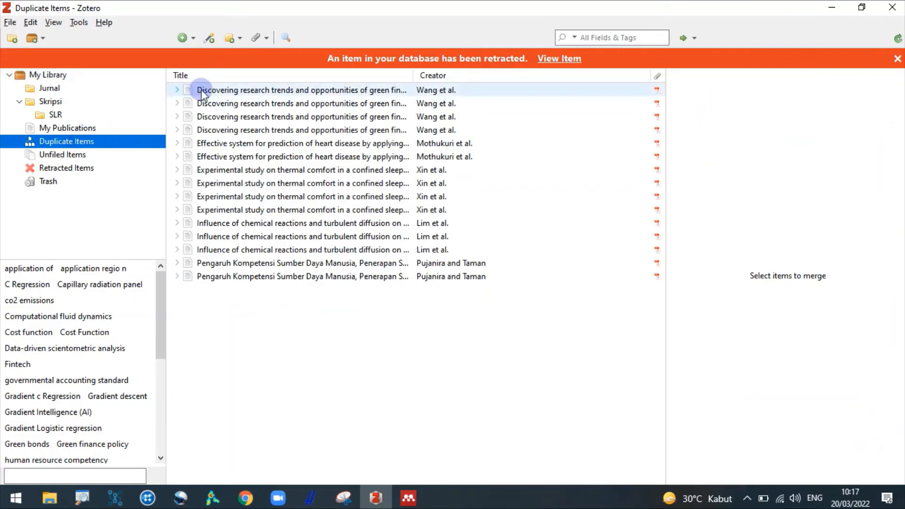
pyautogui.click(209, 90)
pyautogui.click(177, 91)
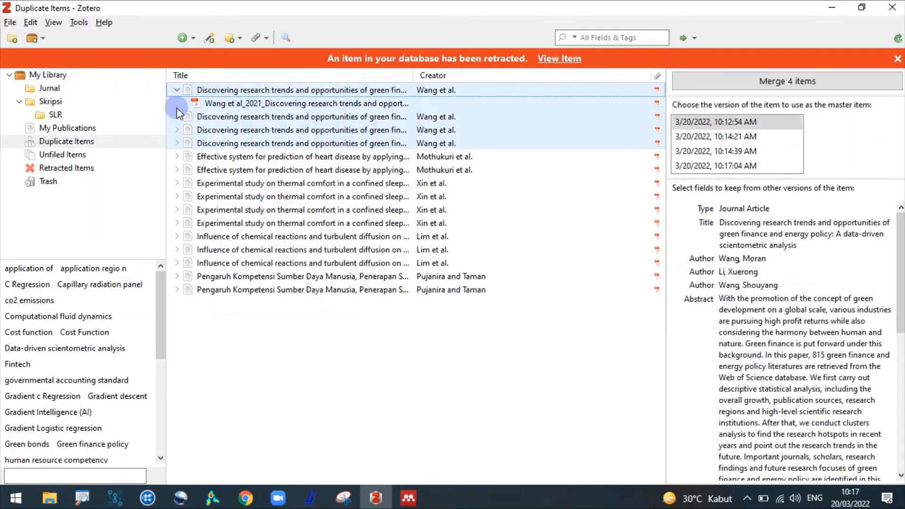
pyautogui.click(176, 117)
pyautogui.click(175, 144)
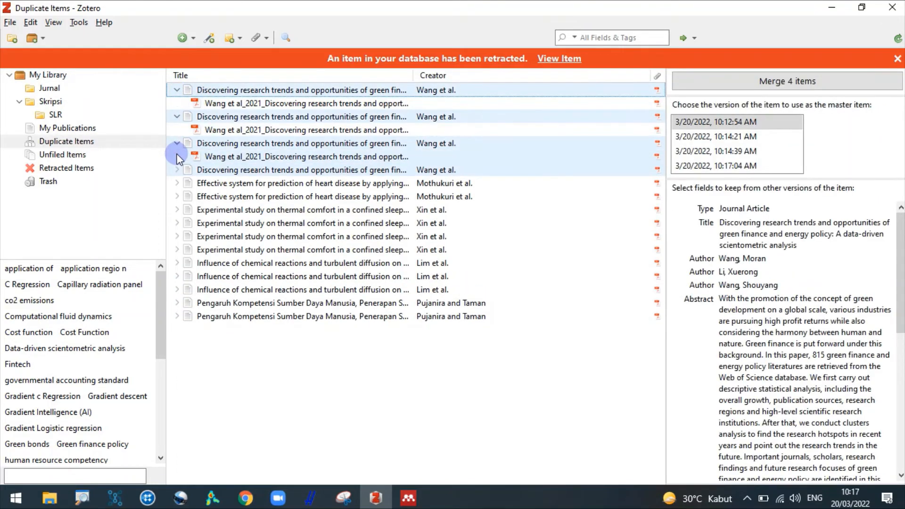
pyautogui.click(178, 170)
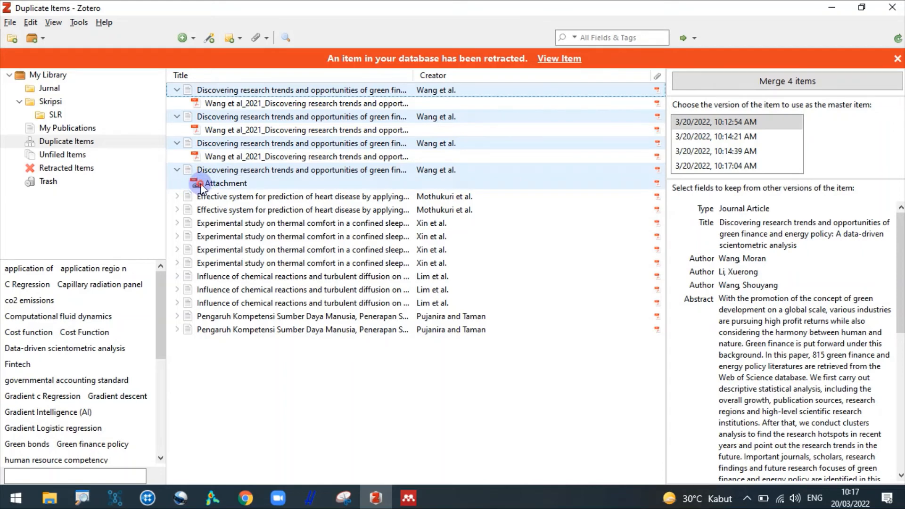
pyautogui.click(201, 186)
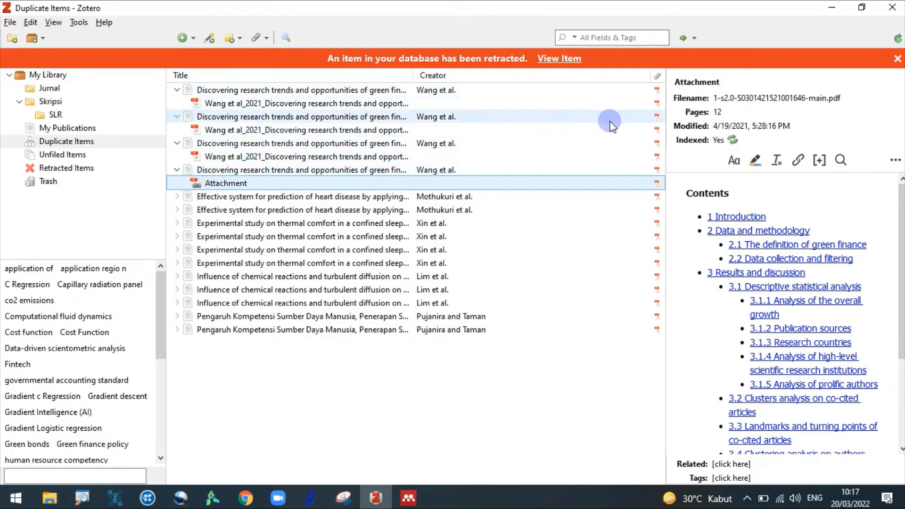
pyautogui.click(271, 92)
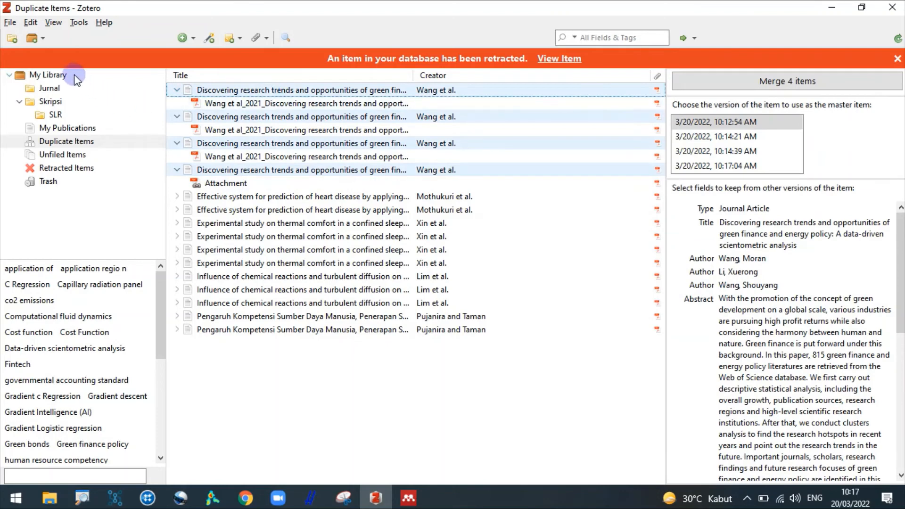
# Step: Switch to Mendeley and inspect the folder containing the PDF of the "Experimental study on thermal comfort" article
pyautogui.click(61, 75)
pyautogui.click(409, 498)
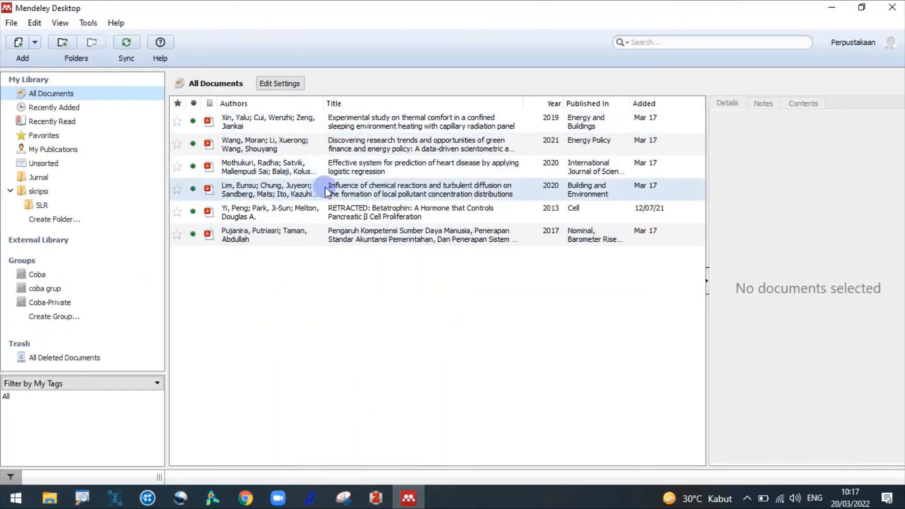
pyautogui.click(272, 127)
pyautogui.rightClick(273, 127)
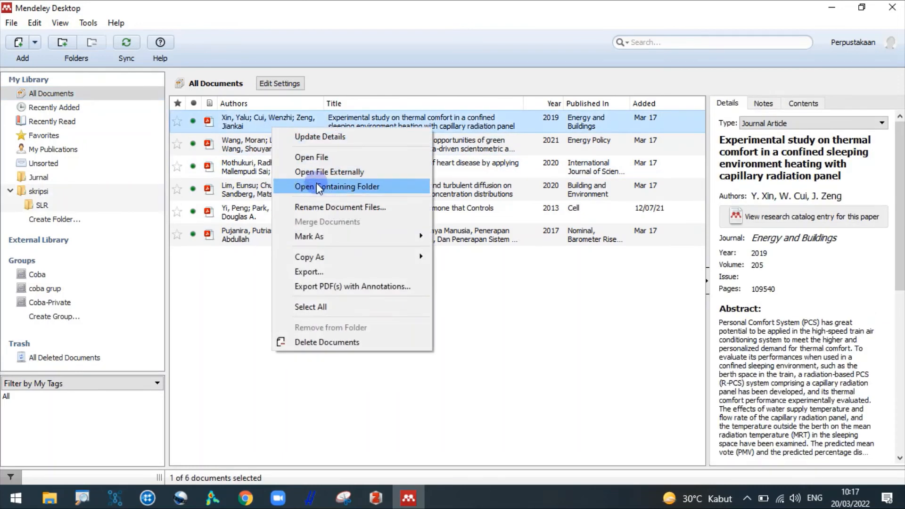
pyautogui.click(316, 183)
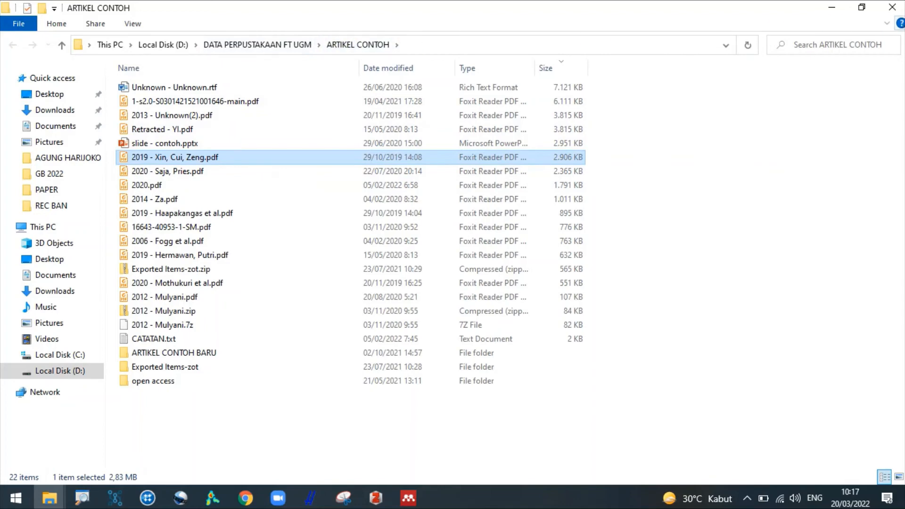
pyautogui.click(893, 7)
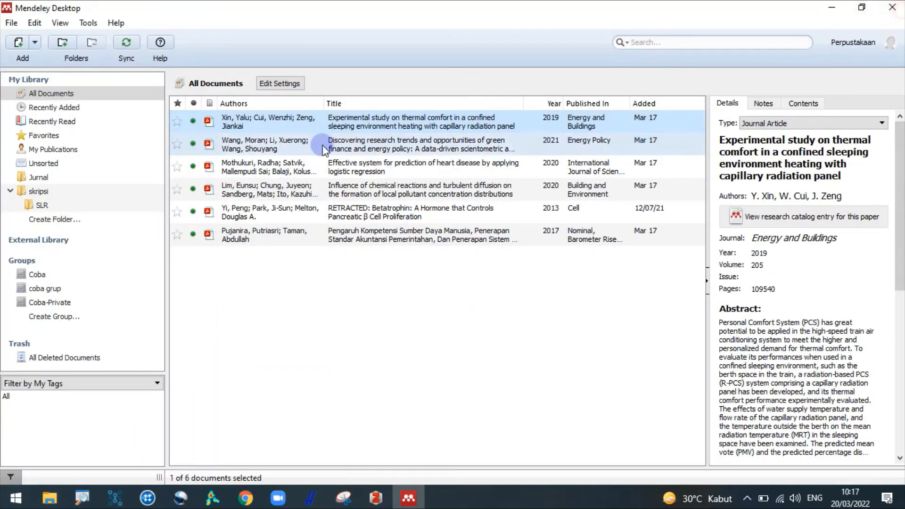
# Step: Switch back to Zotero and inspect the storage location of the first "Discovering research trends" copy's PDF
pyautogui.click(376, 498)
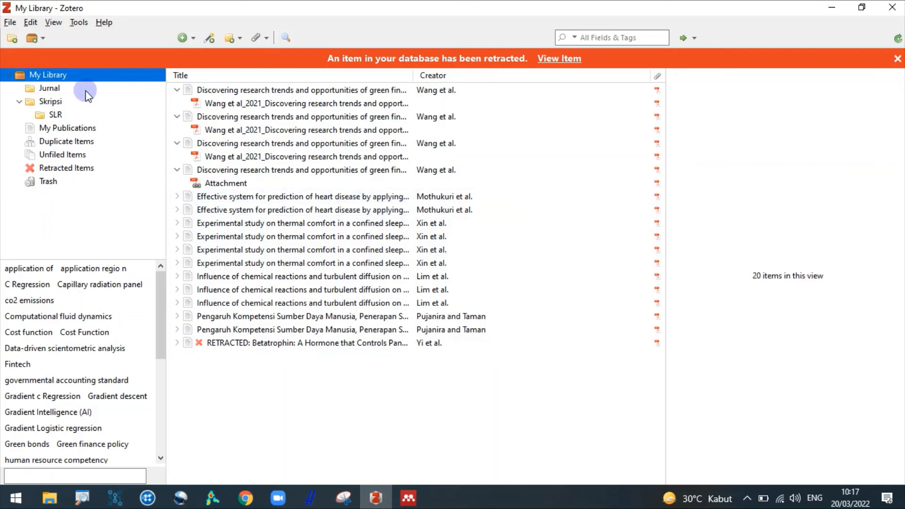
pyautogui.click(223, 91)
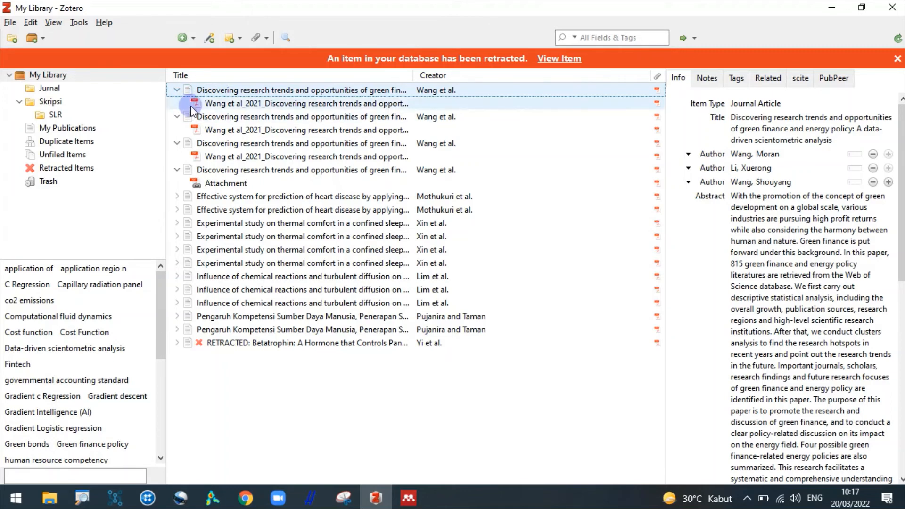
pyautogui.rightClick(211, 91)
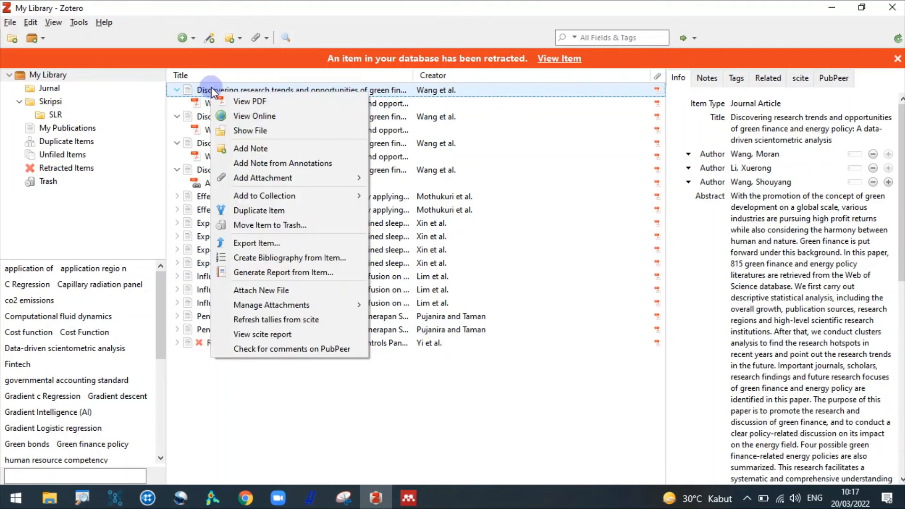
pyautogui.click(254, 131)
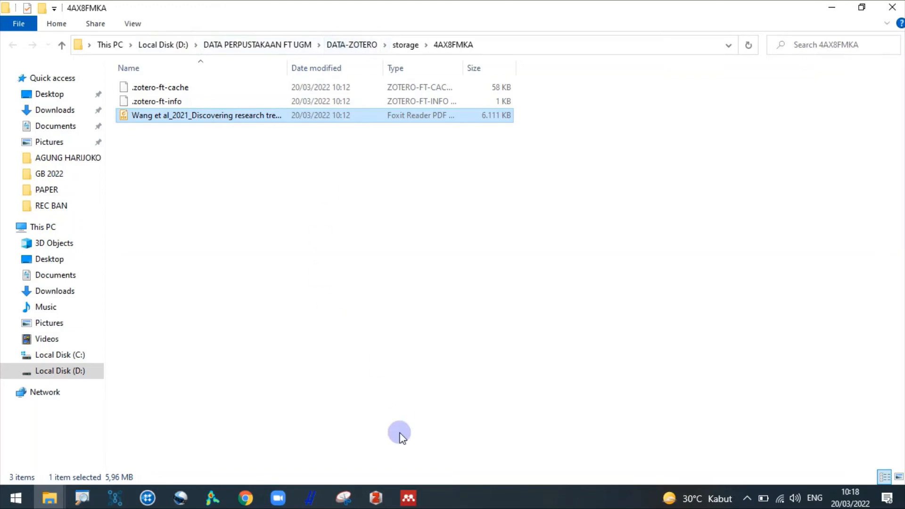
pyautogui.click(376, 498)
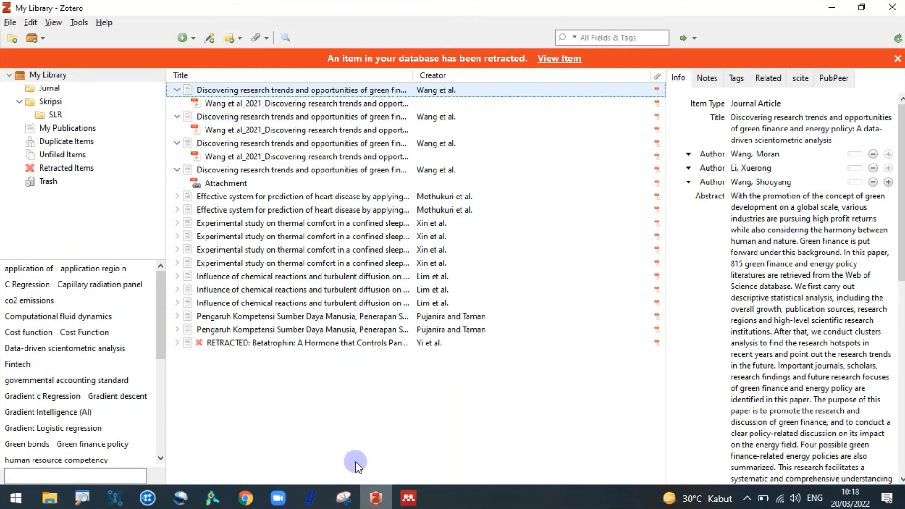
# Step: Check the linked attachment base directory and data directory location in Zotero's preferences without changing them
pyautogui.click(30, 22)
pyautogui.click(83, 211)
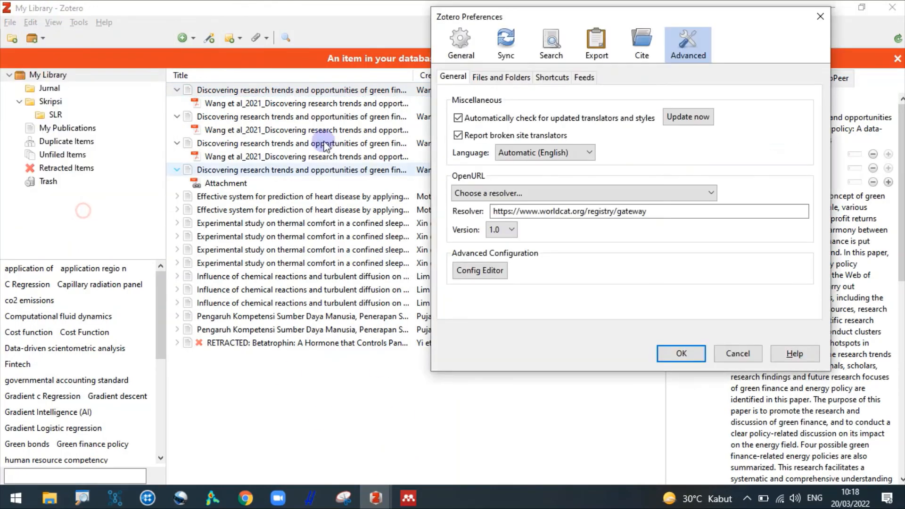
pyautogui.click(504, 78)
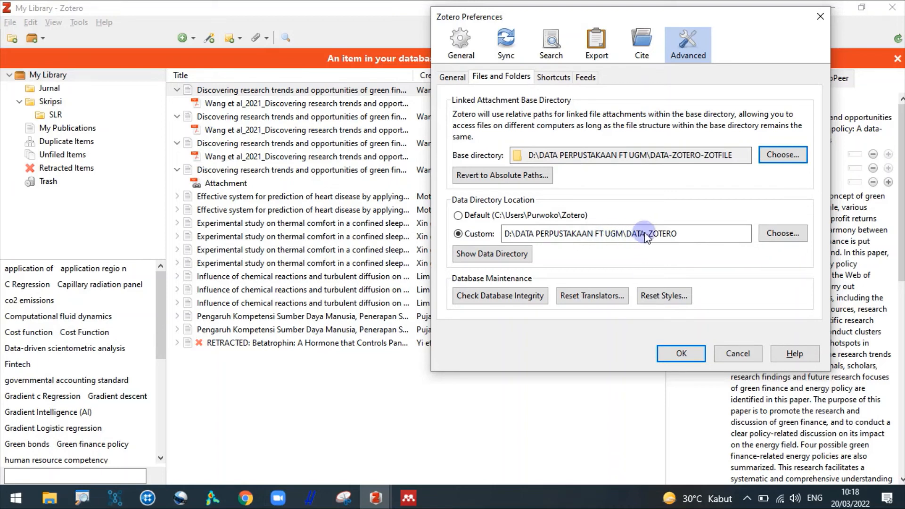
pyautogui.click(748, 353)
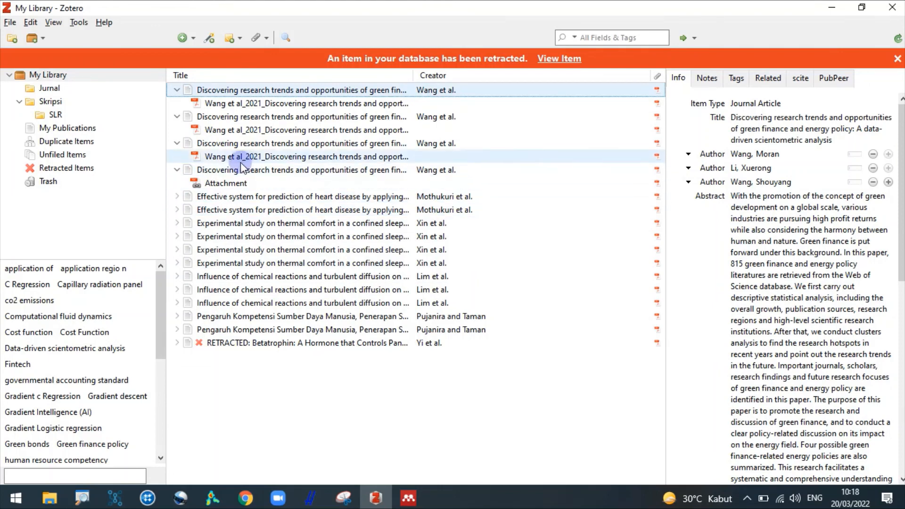
# Step: Inspect the original folder of the linked PDF attached to the fourth "Discovering research trends" copy
pyautogui.click(232, 172)
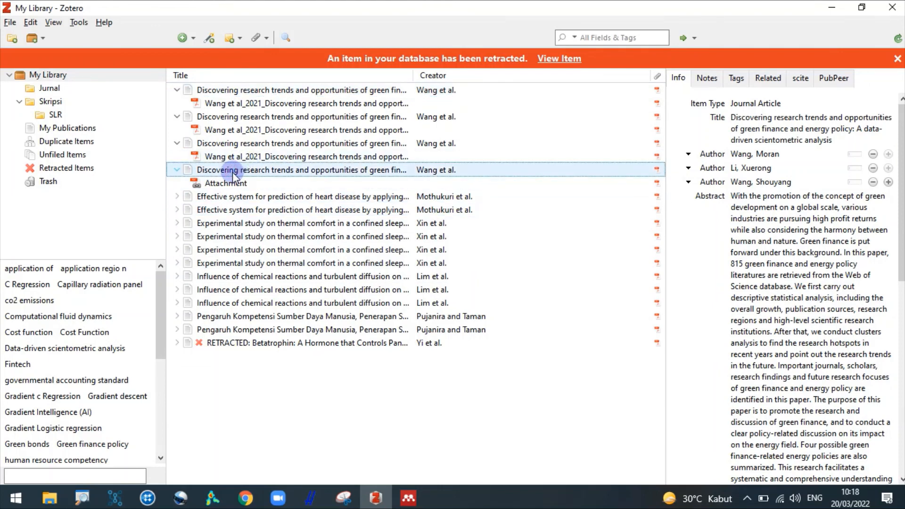
pyautogui.rightClick(233, 173)
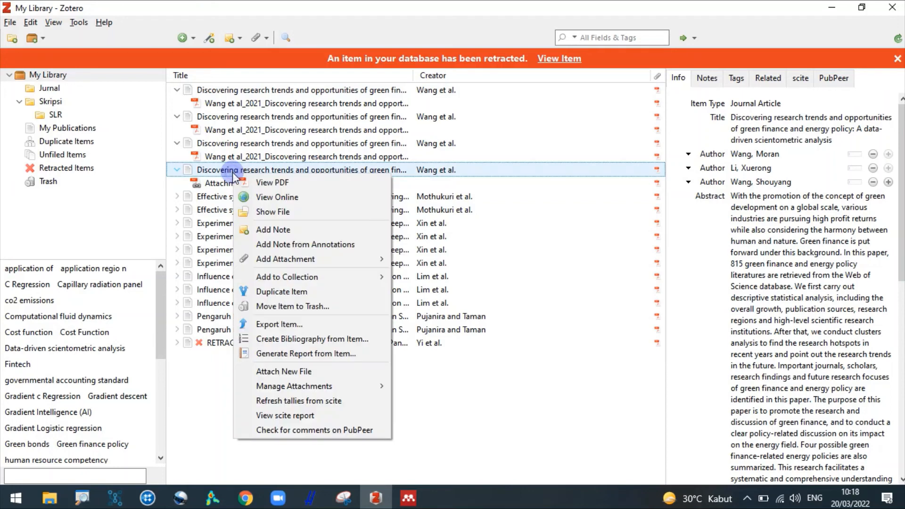
pyautogui.click(265, 214)
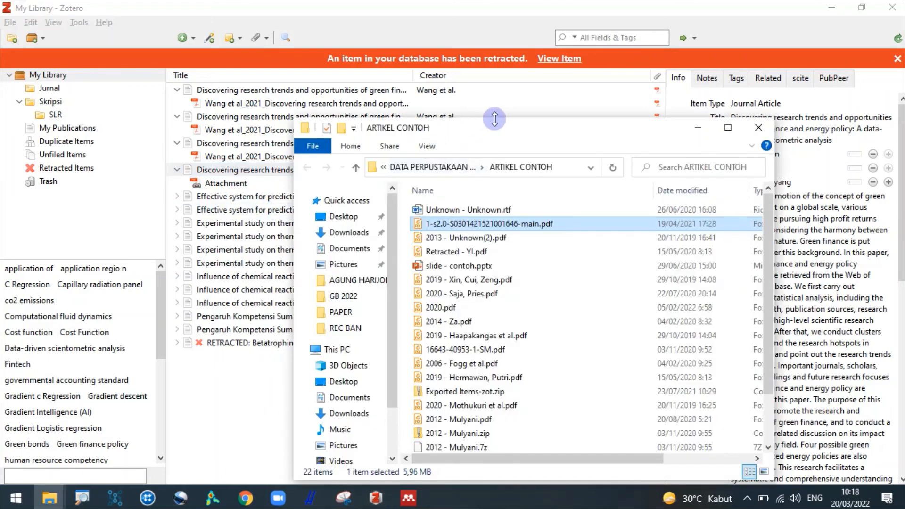
pyautogui.doubleClick(498, 127)
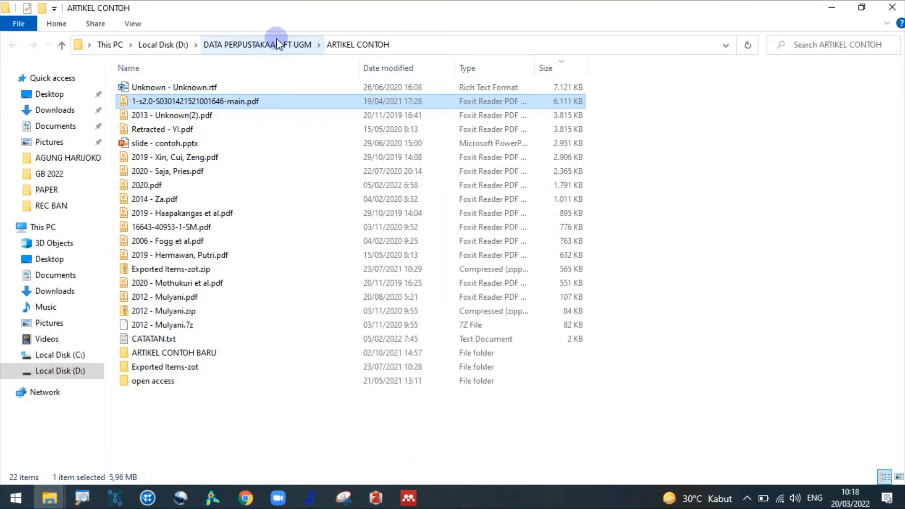
pyautogui.click(901, 14)
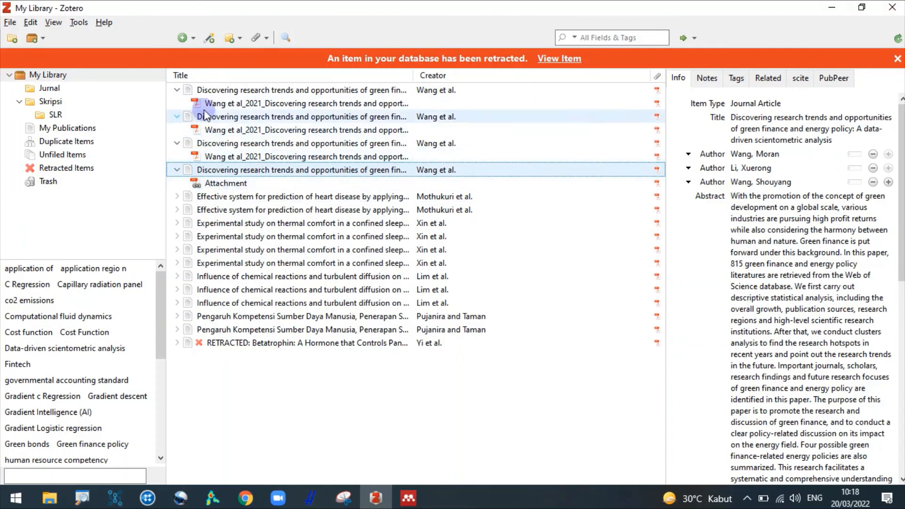
# Step: Merge the four duplicates of the "Discovering research trends" article, using the 3/20/2022, 10:12:54 AM version as the master item
pyautogui.click(92, 141)
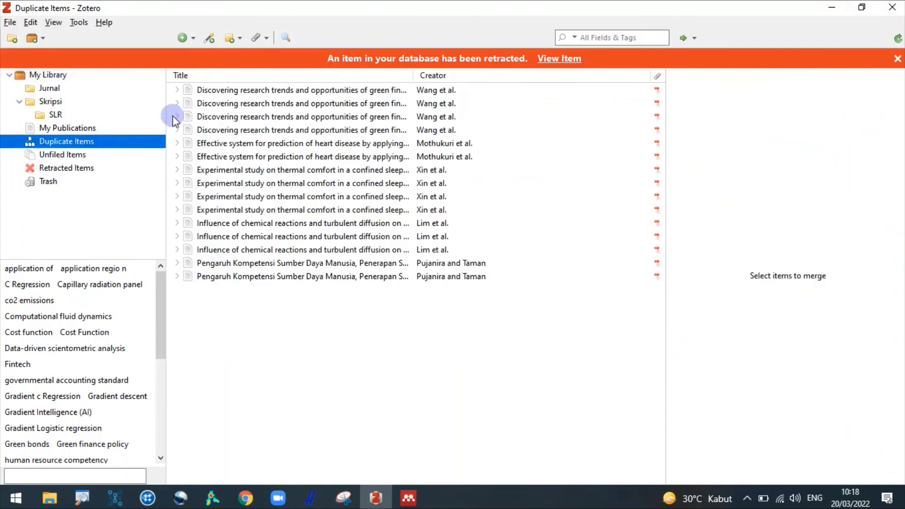
pyautogui.click(230, 93)
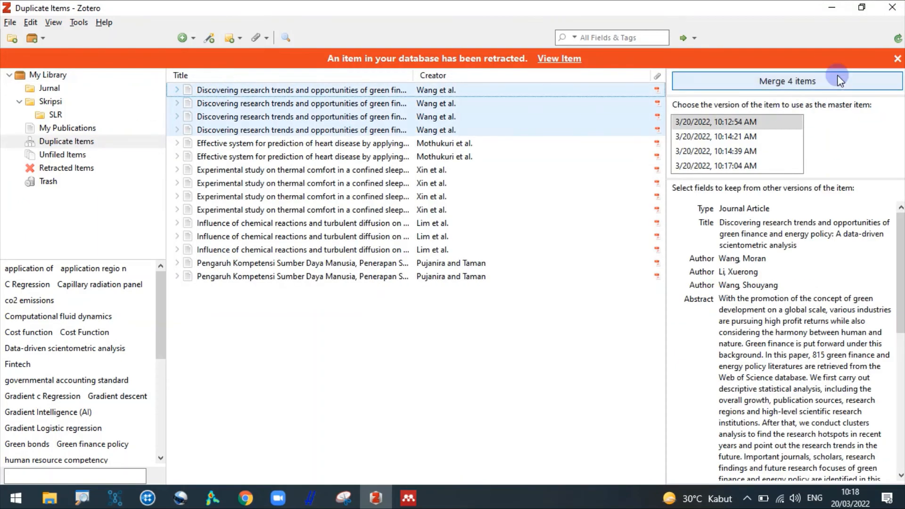
pyautogui.click(749, 137)
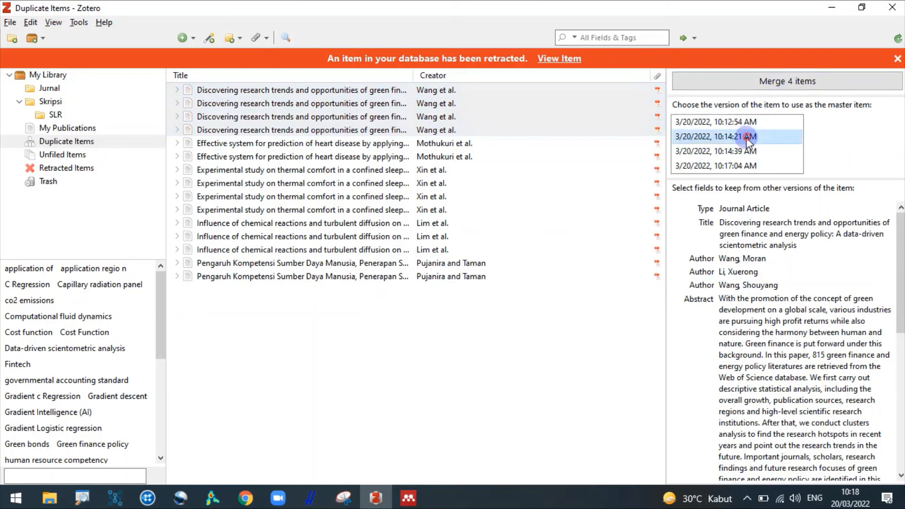
pyautogui.click(741, 158)
pyautogui.click(743, 166)
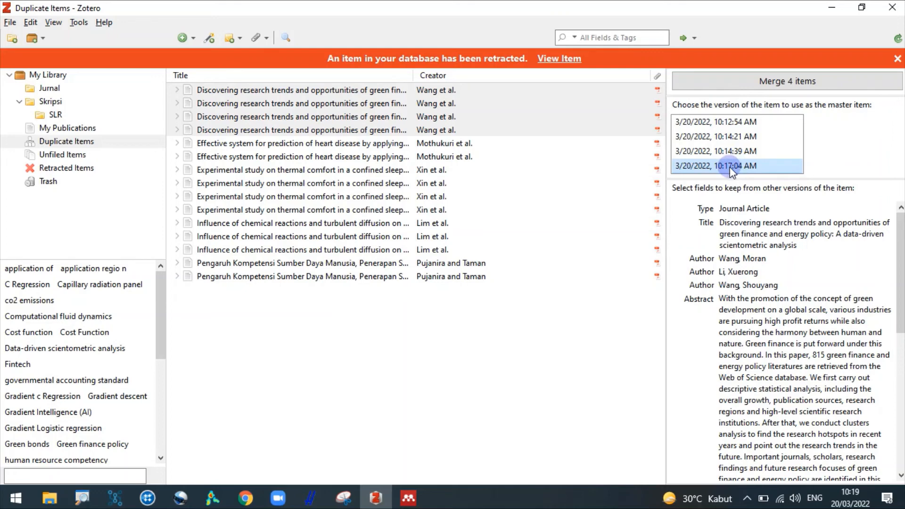
pyautogui.click(735, 123)
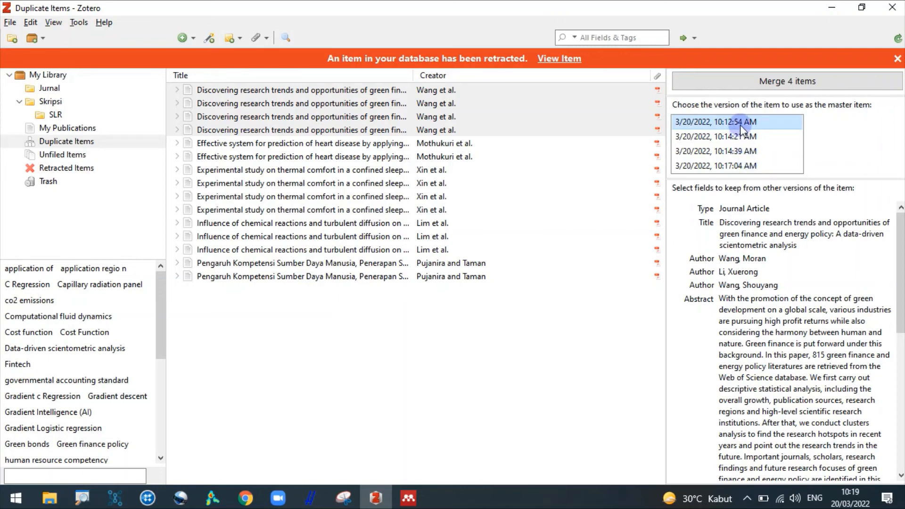
pyautogui.click(744, 167)
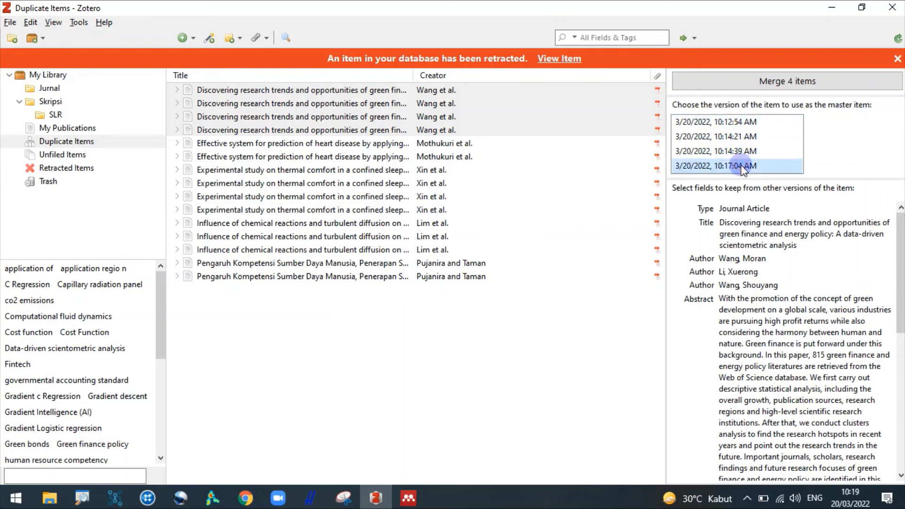
pyautogui.click(739, 122)
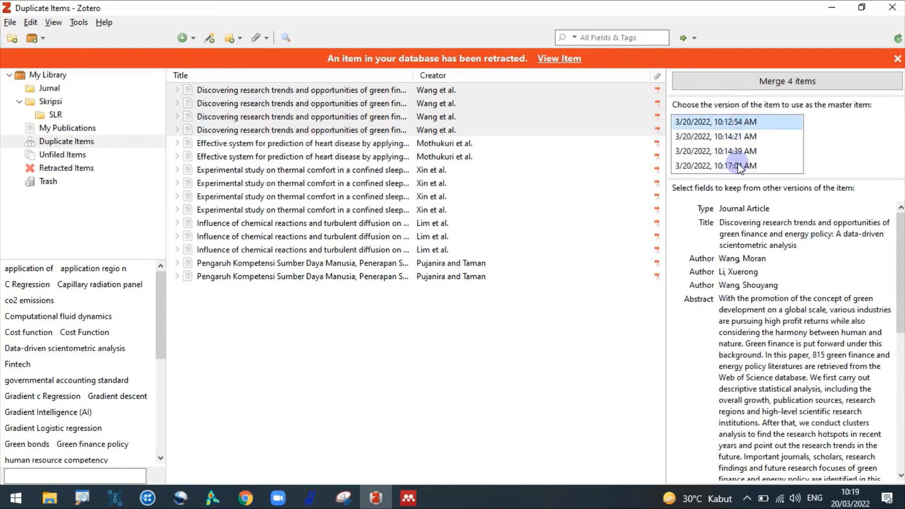
pyautogui.click(773, 83)
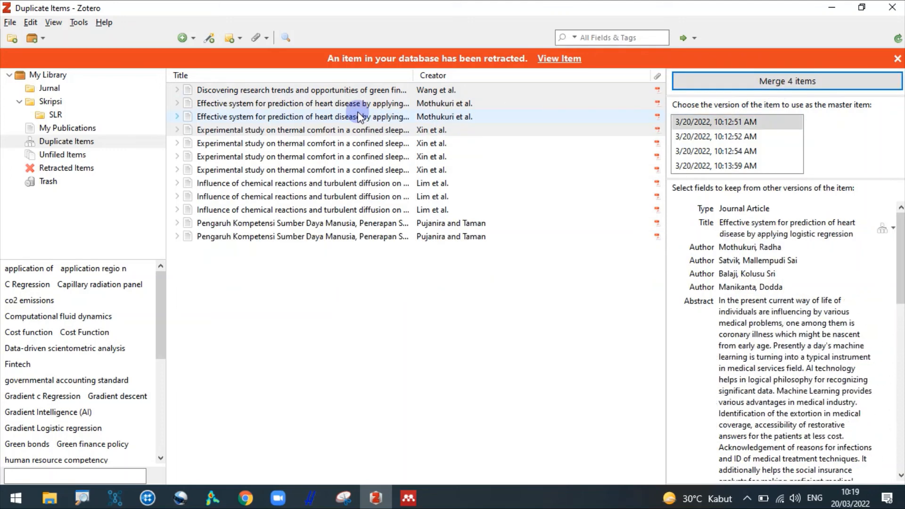
# Step: Merge the two duplicates of the "Effective system for prediction of heart disease" article
pyautogui.click(321, 92)
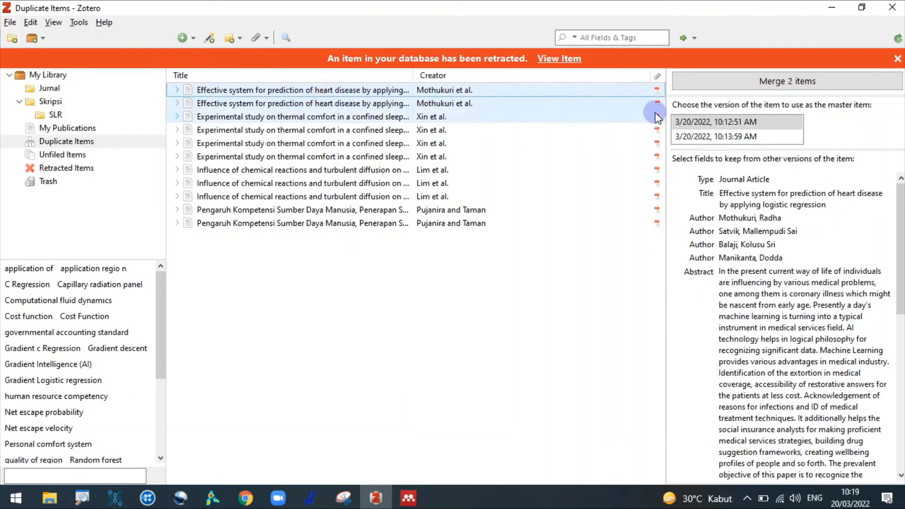
pyautogui.click(744, 83)
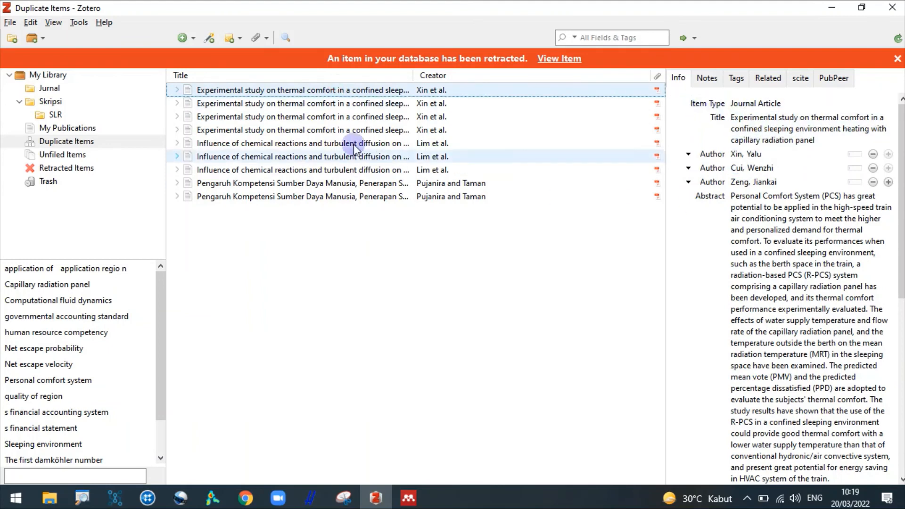
# Step: Merge the four duplicates of "Experimental study on thermal comfort" and the three duplicates of "Influence of chemical reactions and turbulent diffusion"
pyautogui.click(271, 100)
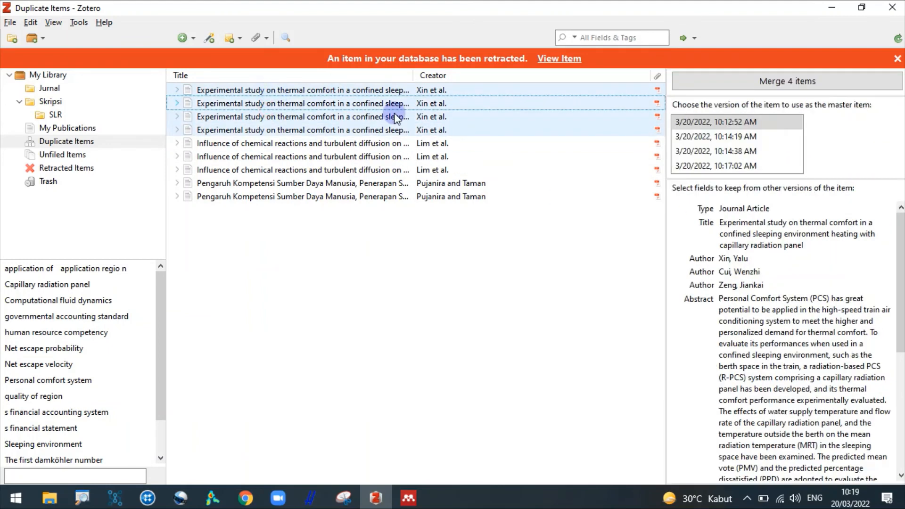
pyautogui.click(761, 83)
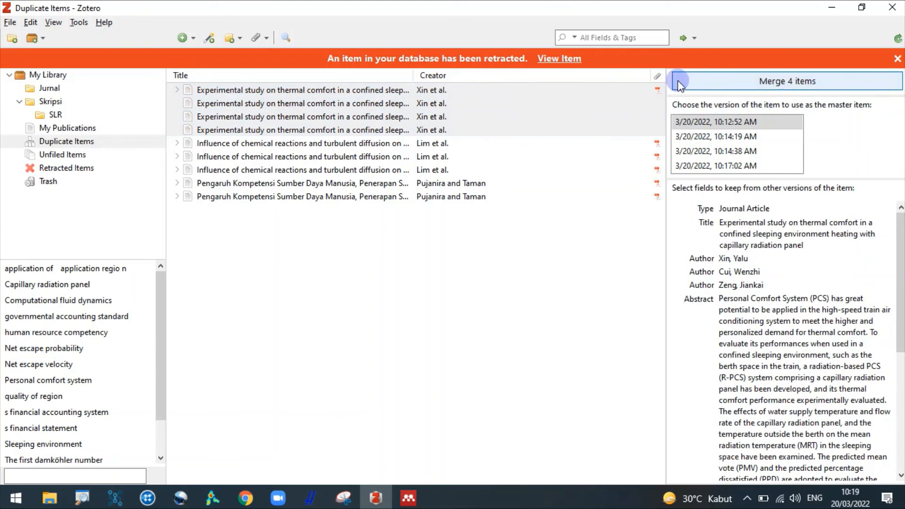
pyautogui.click(306, 93)
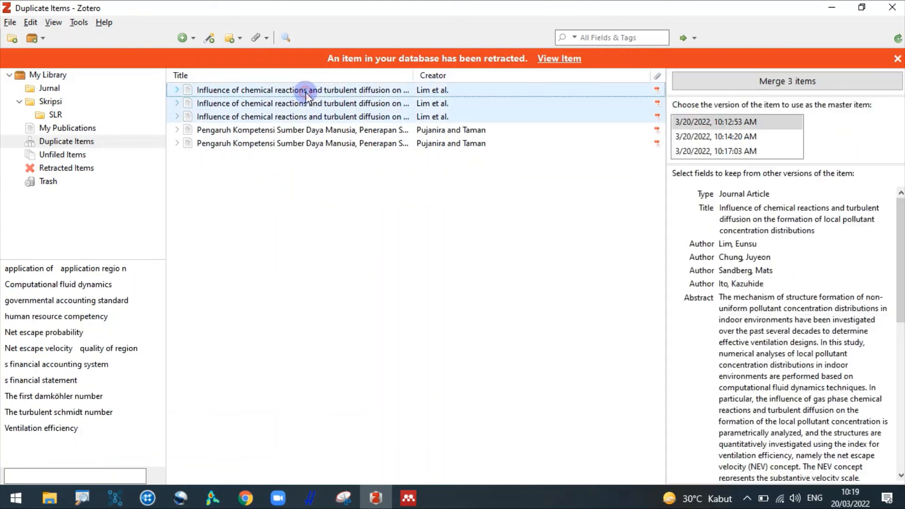
pyautogui.click(732, 82)
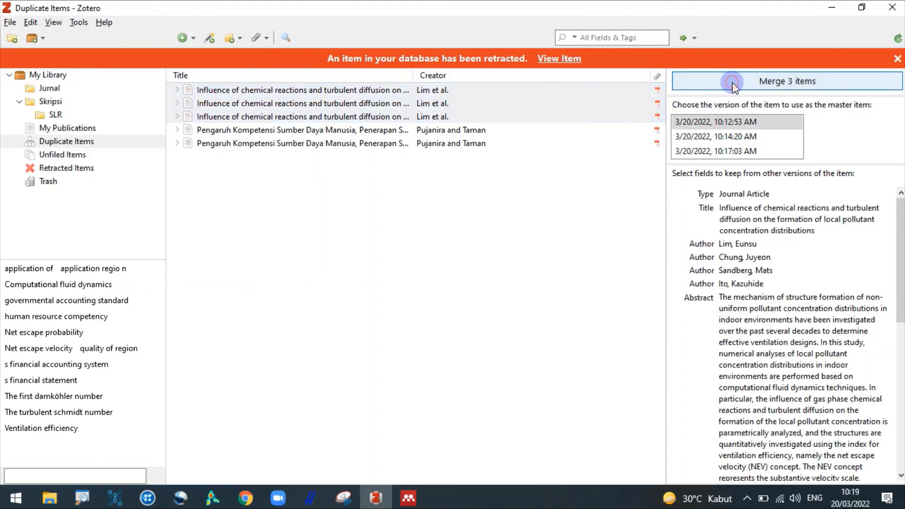
# Step: Compare both versions of the "Pengaruh Kompetensi Sumber Daya Manusia" article and merge them, using the 3/20/2022, 10:12:51 AM version as the master item
pyautogui.click(644, 100)
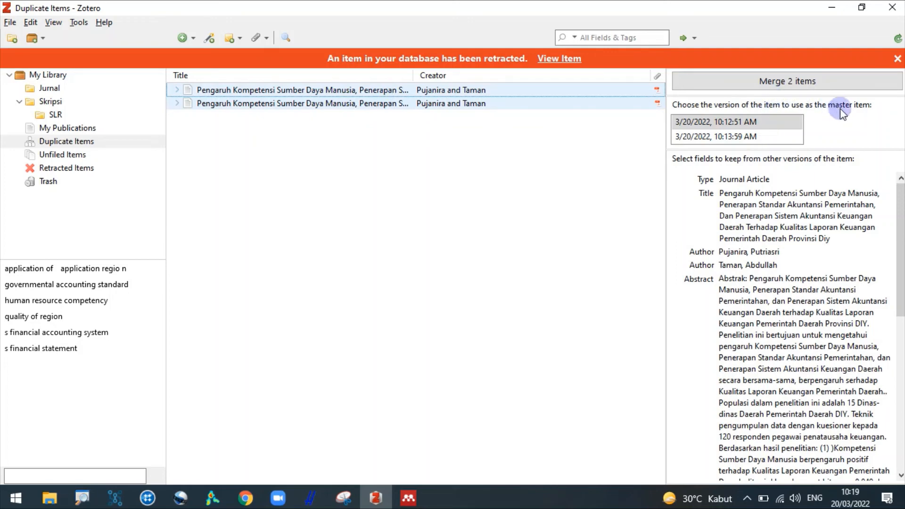
pyautogui.click(747, 123)
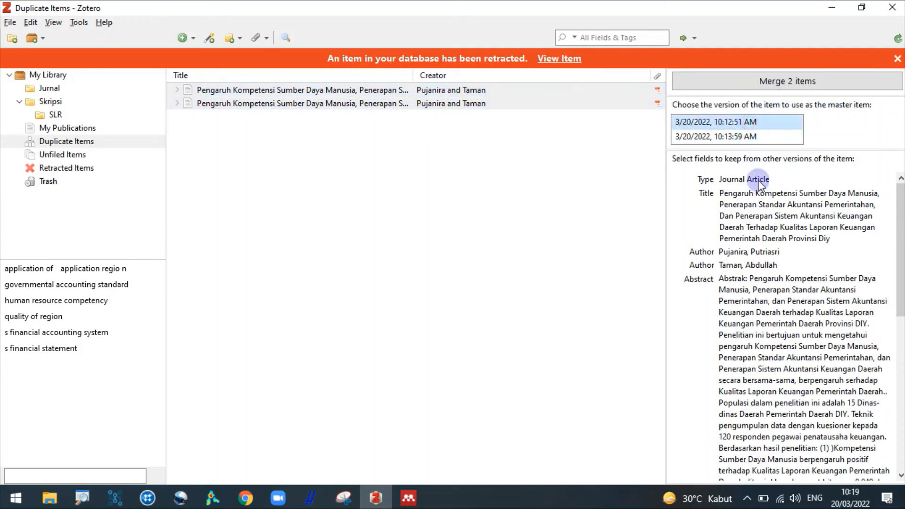
pyautogui.click(750, 137)
pyautogui.scroll(-7, 778, 222)
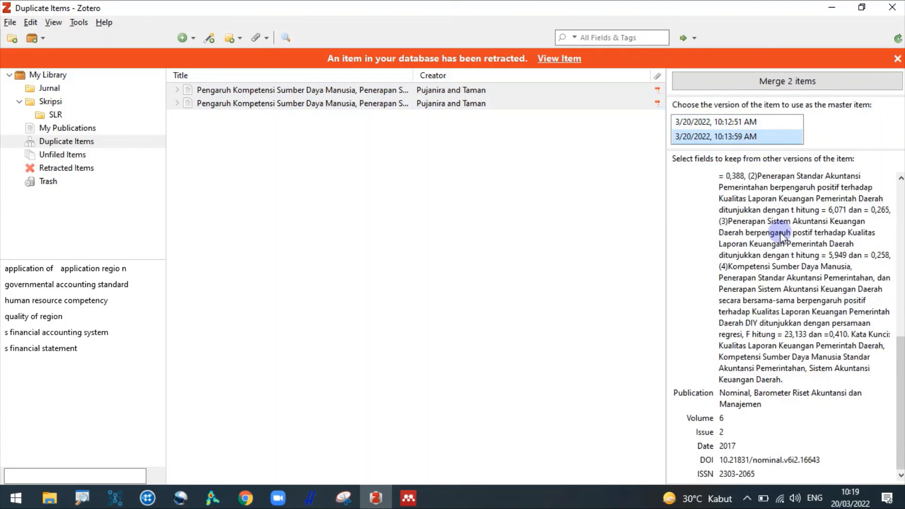
pyautogui.scroll(10, 780, 235)
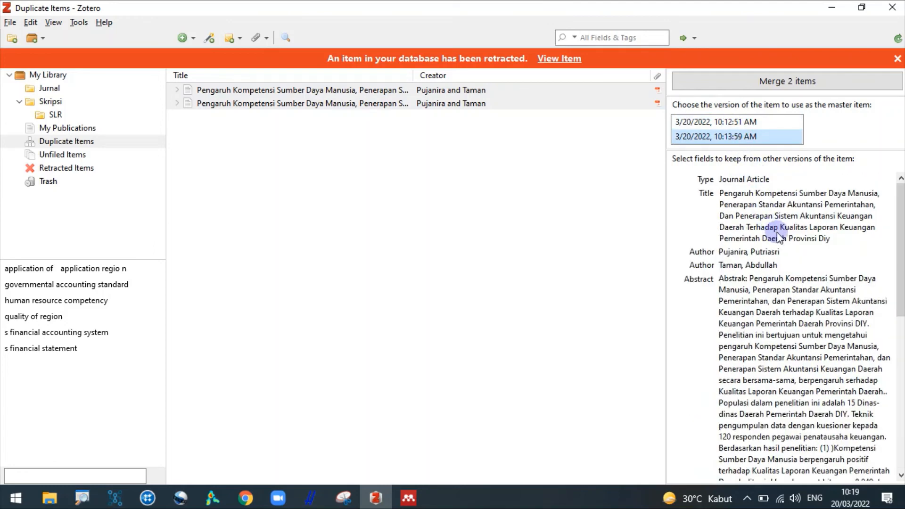
pyautogui.click(731, 123)
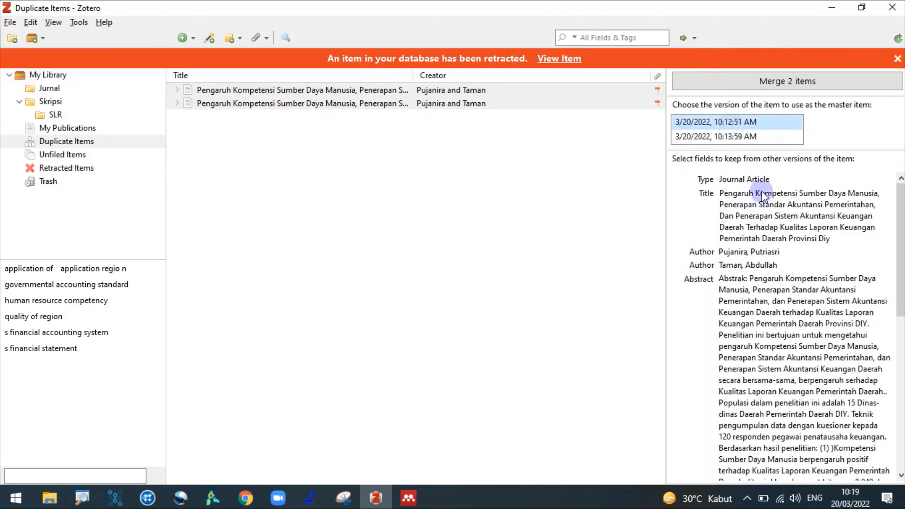
pyautogui.click(745, 140)
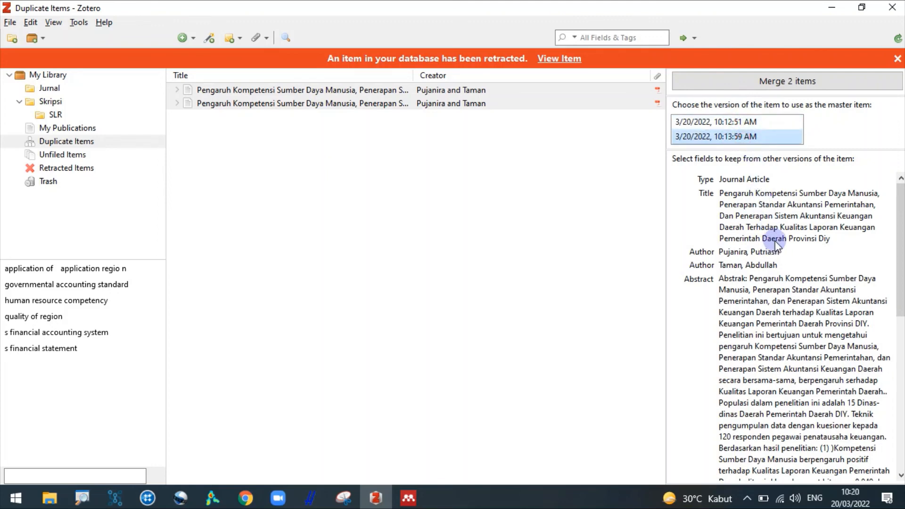
pyautogui.click(743, 123)
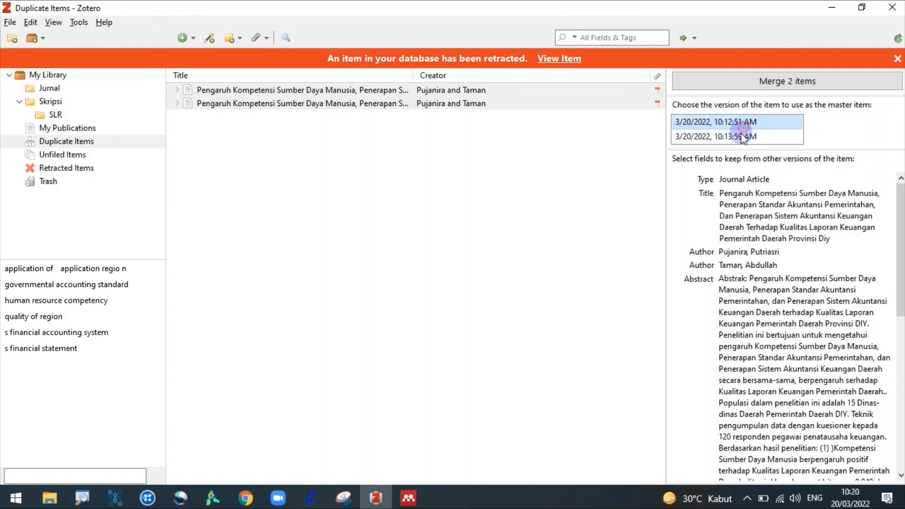
pyautogui.click(742, 136)
pyautogui.click(735, 123)
pyautogui.click(738, 137)
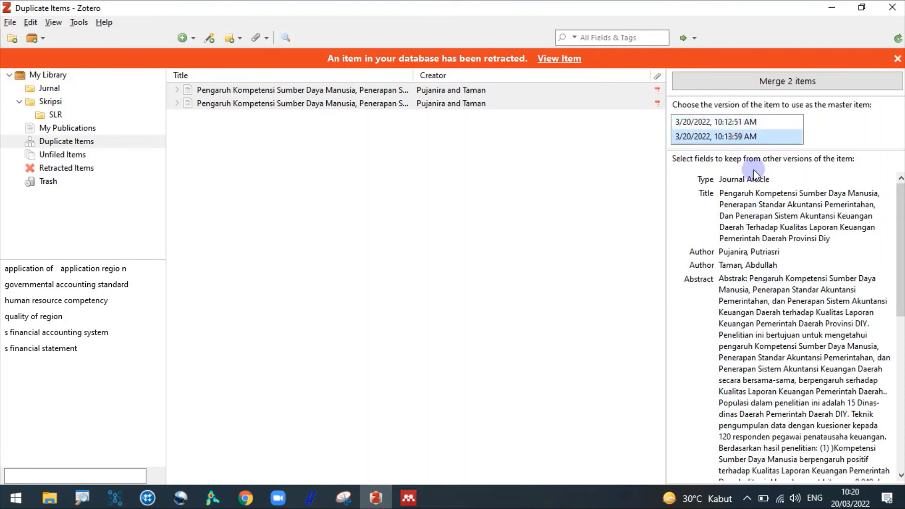
pyautogui.click(742, 122)
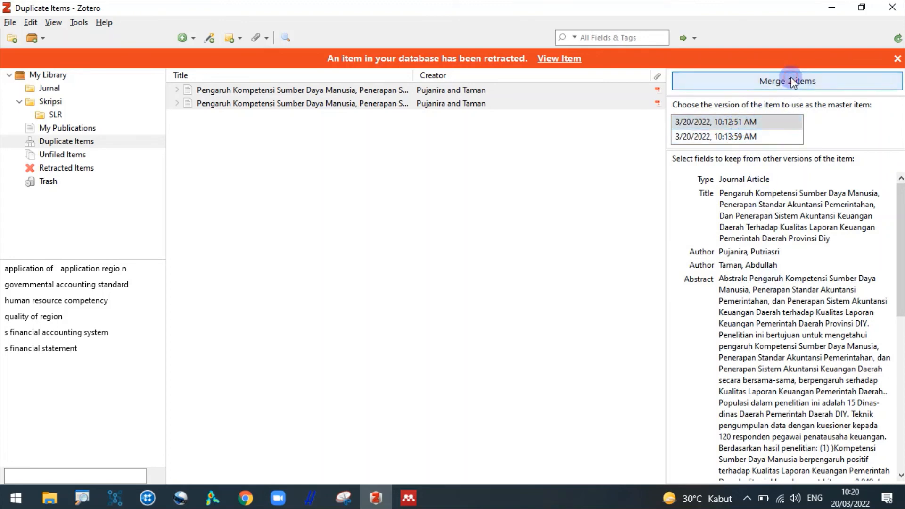
pyautogui.click(745, 81)
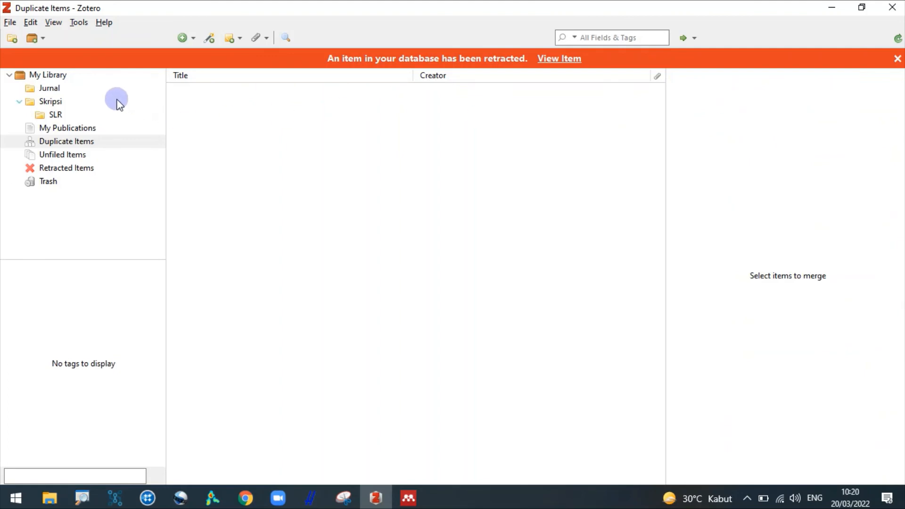
# Step: Compare the items in the whole Zotero library with all documents in Mendeley Desktop, and return to Zotero
pyautogui.click(56, 76)
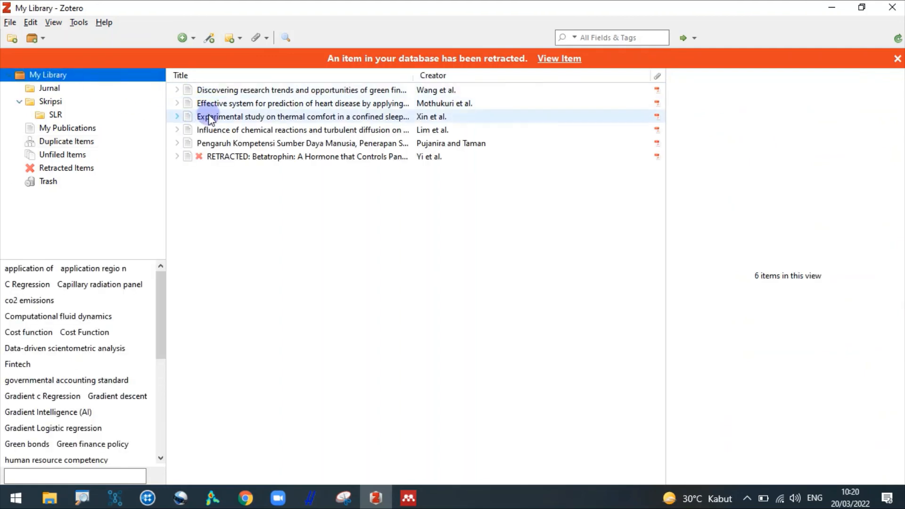
pyautogui.click(408, 499)
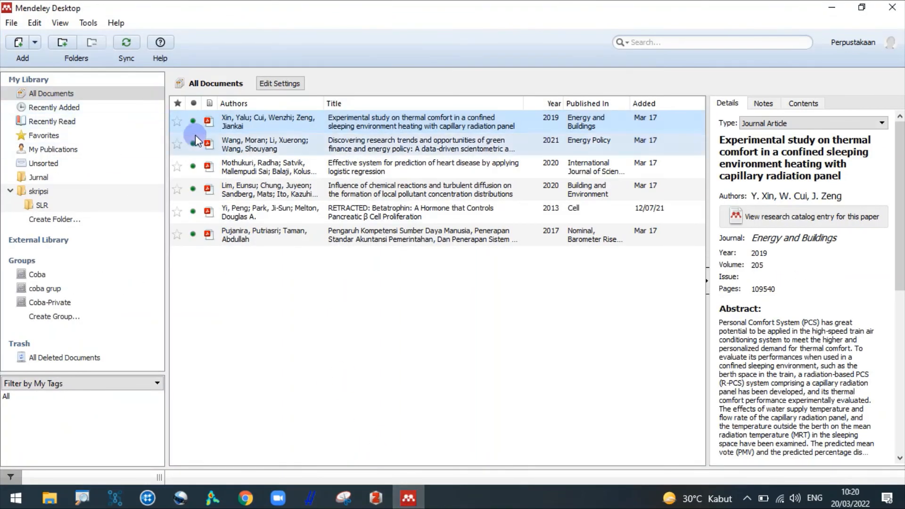
pyautogui.click(376, 499)
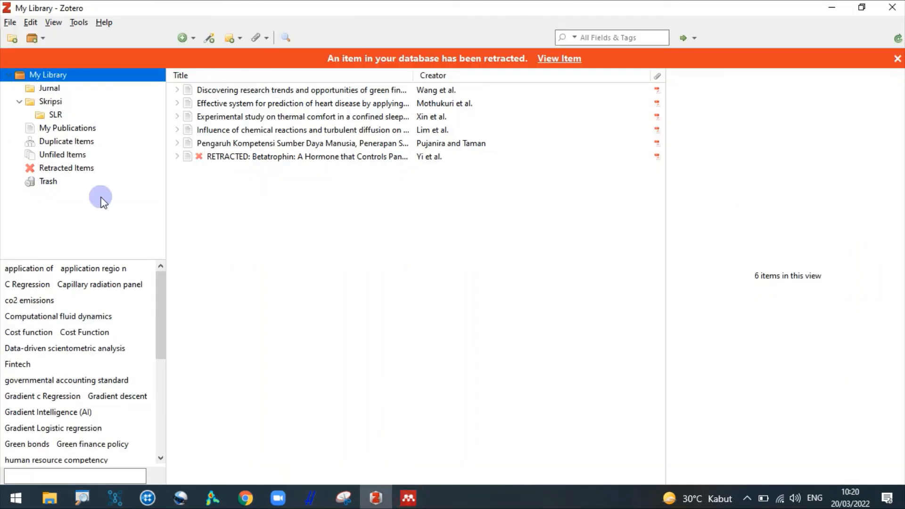
# Step: Review the contents of the Jurnal, Skripsi and SLR collections and dismiss the retracted-item notice
pyautogui.click(63, 91)
pyautogui.click(68, 101)
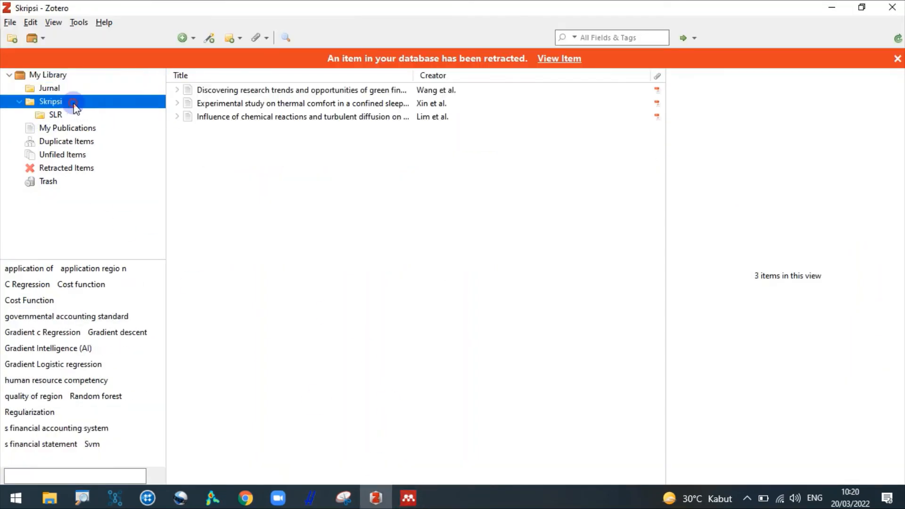
pyautogui.click(71, 115)
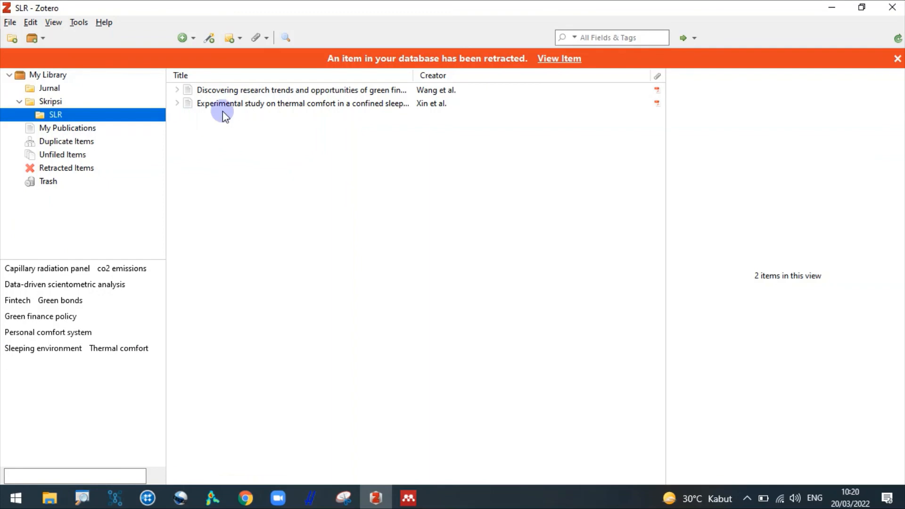
pyautogui.click(898, 58)
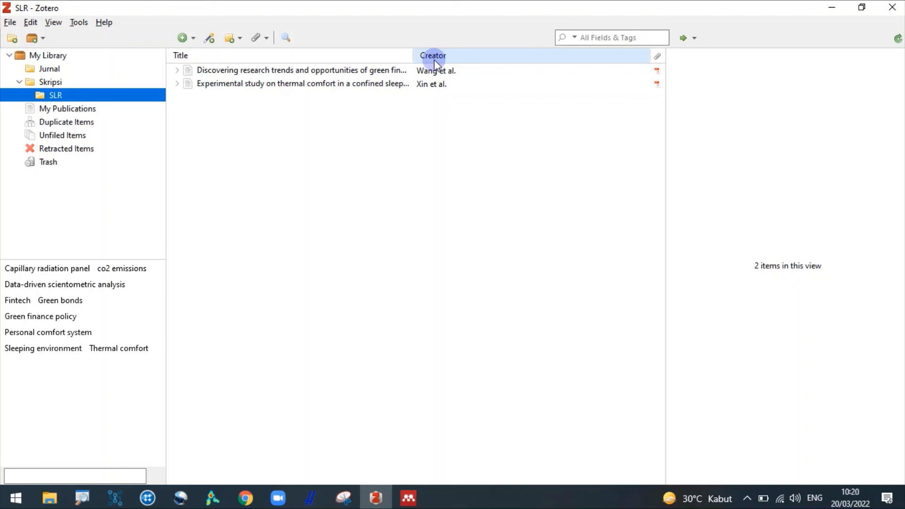
# Step: Recheck the Jurnal and Skripsi collections and the full library list against the documents in Mendeley Desktop
pyautogui.click(50, 69)
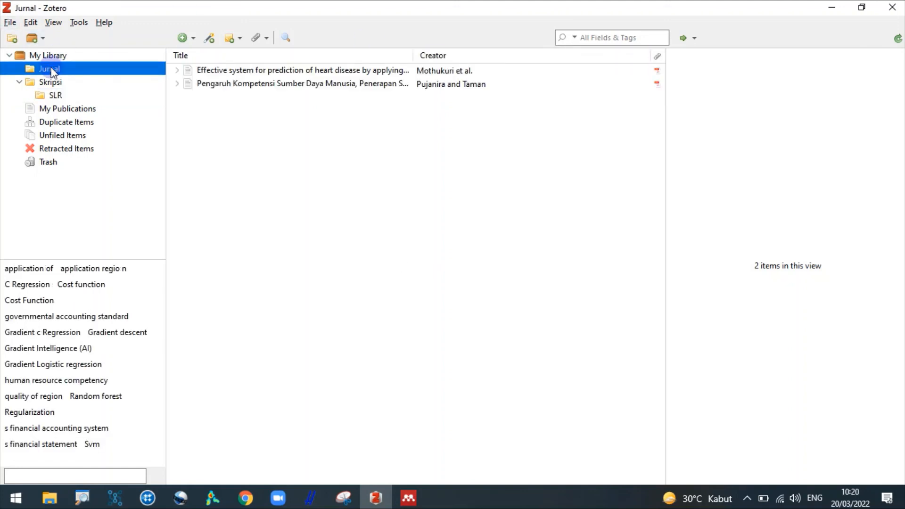
pyautogui.click(48, 55)
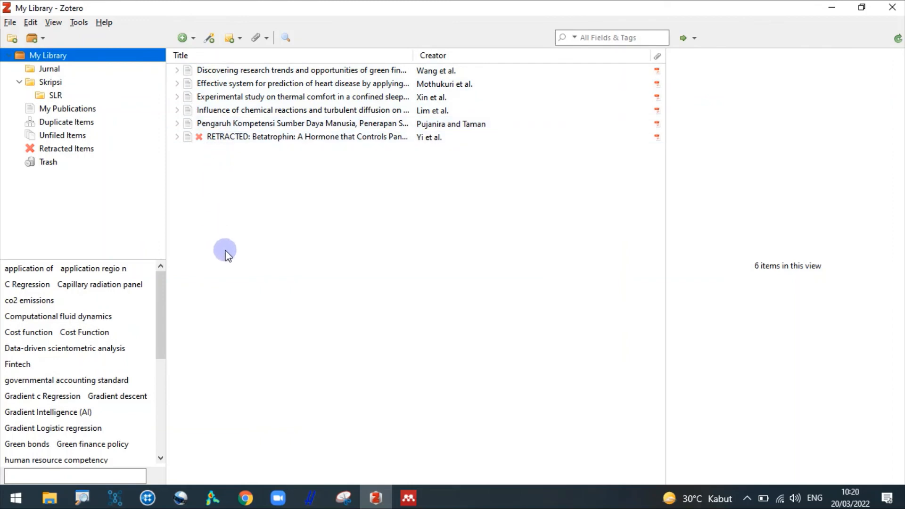
pyautogui.click(75, 69)
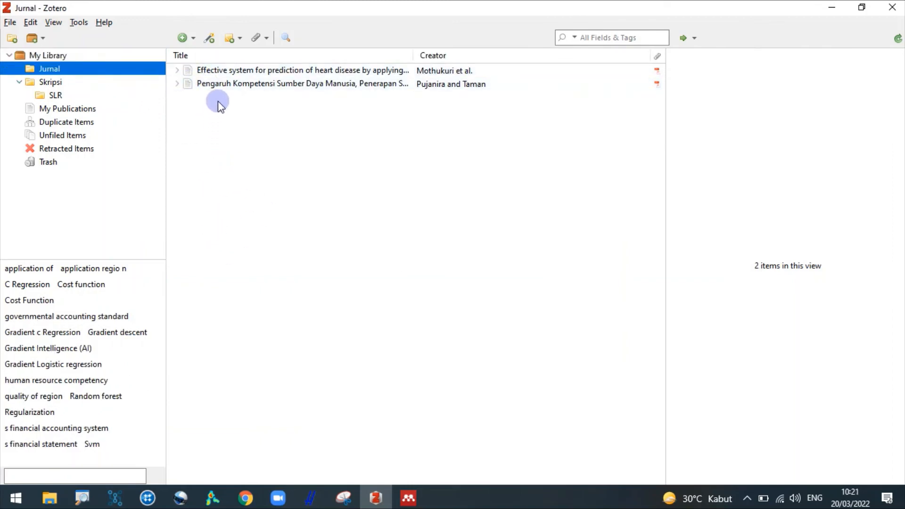
pyautogui.click(407, 499)
pyautogui.click(407, 500)
pyautogui.click(60, 81)
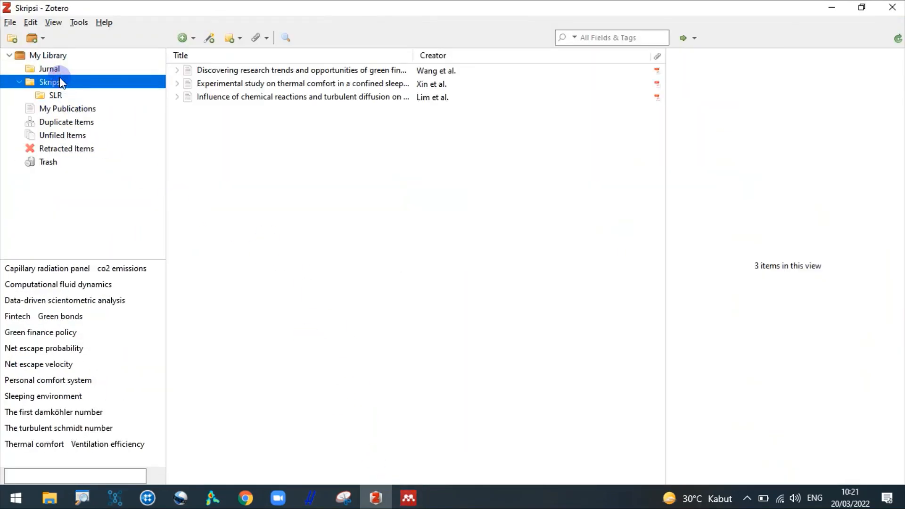
pyautogui.click(51, 56)
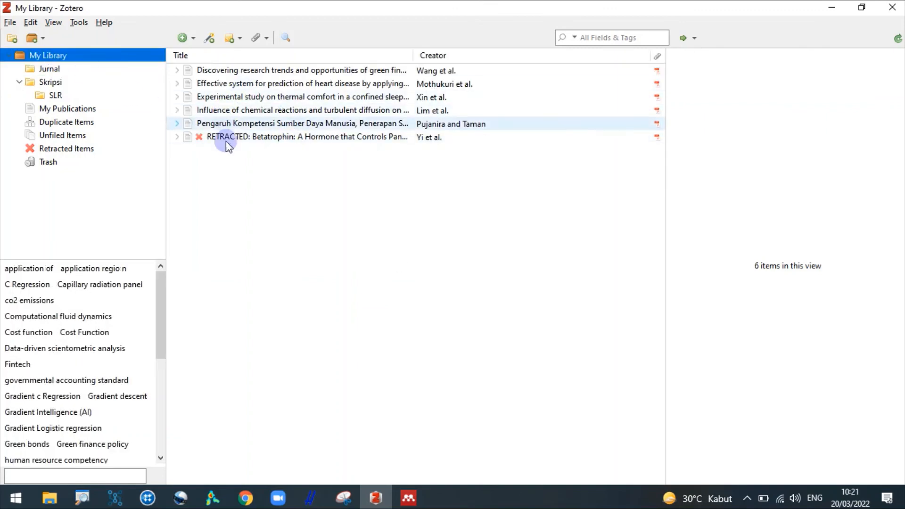
pyautogui.moveTo(409, 501)
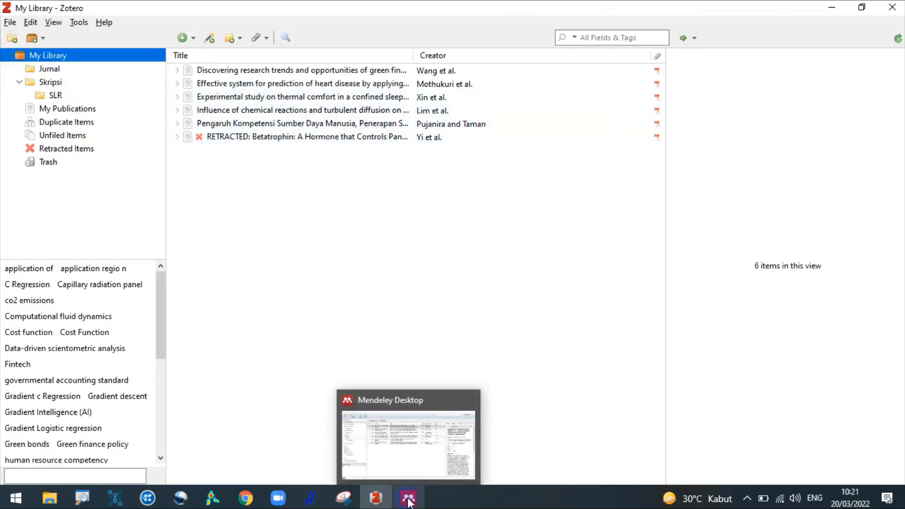
pyautogui.click(417, 460)
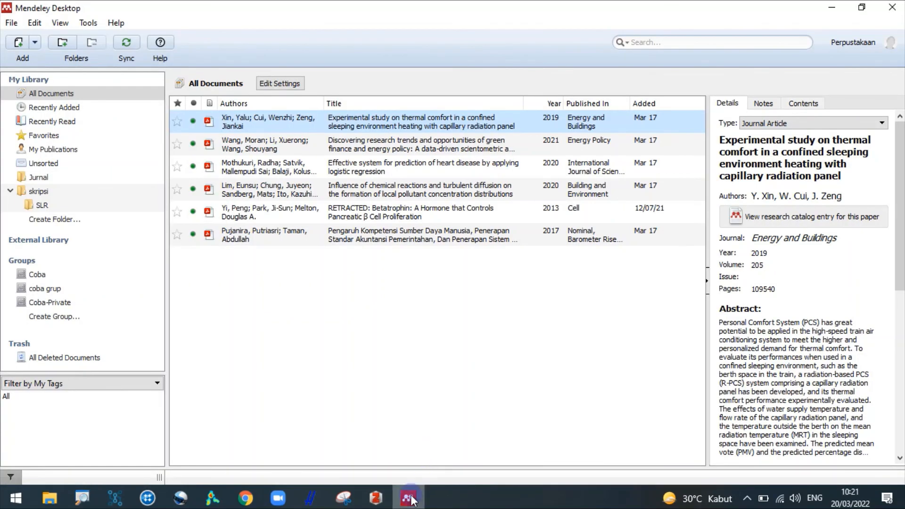
pyautogui.click(409, 499)
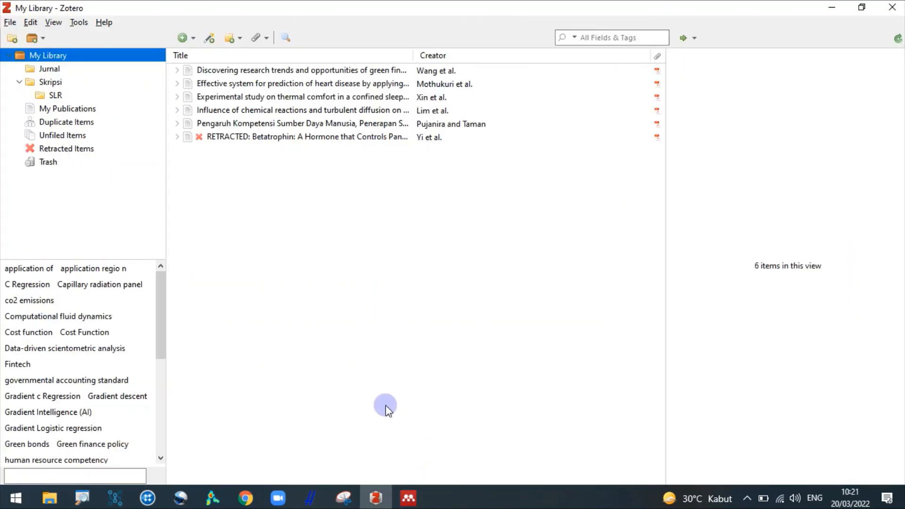
pyautogui.click(748, 498)
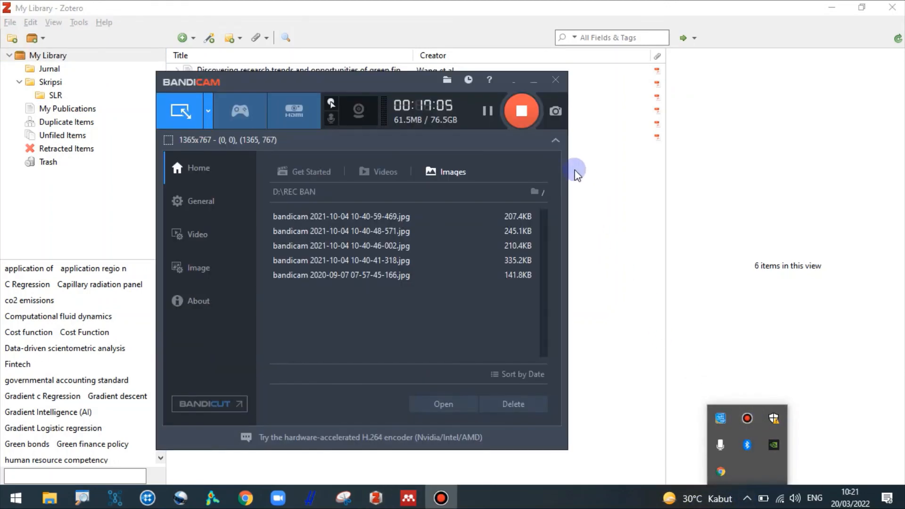
pyautogui.click(521, 113)
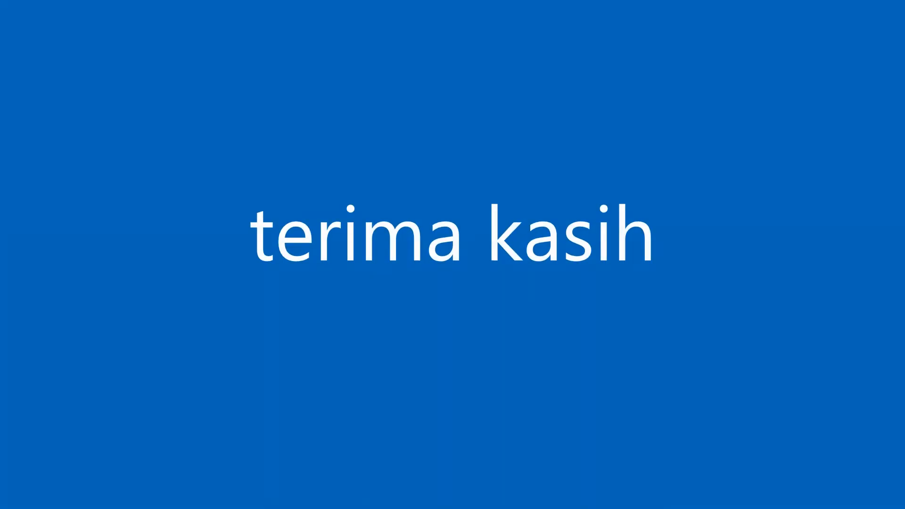